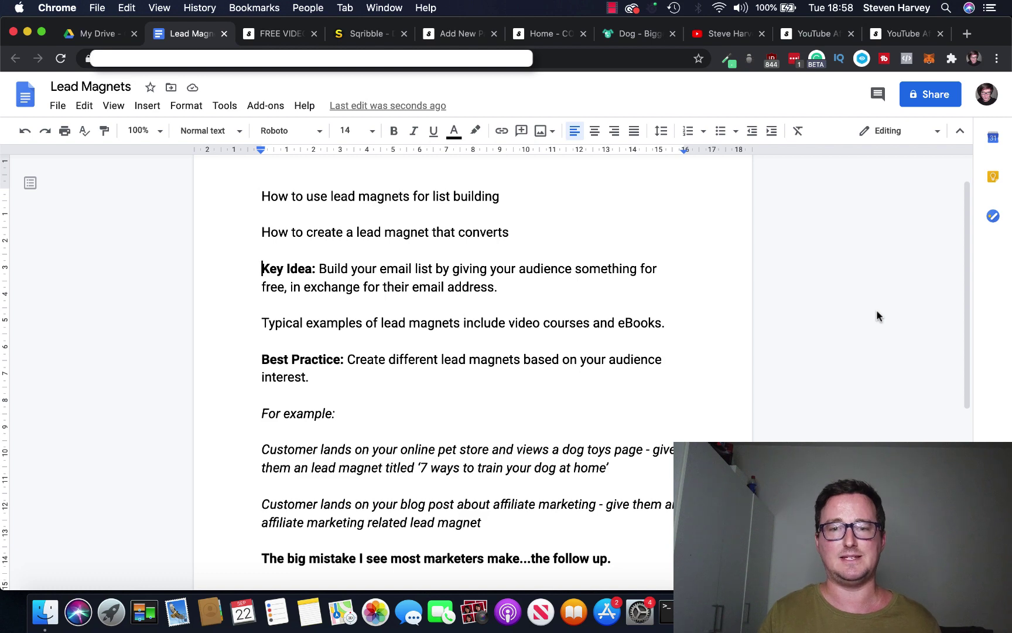
{"action": "scroll", "coordinate": [879, 316], "scroll_direction": "down", "scroll_amount": 3}
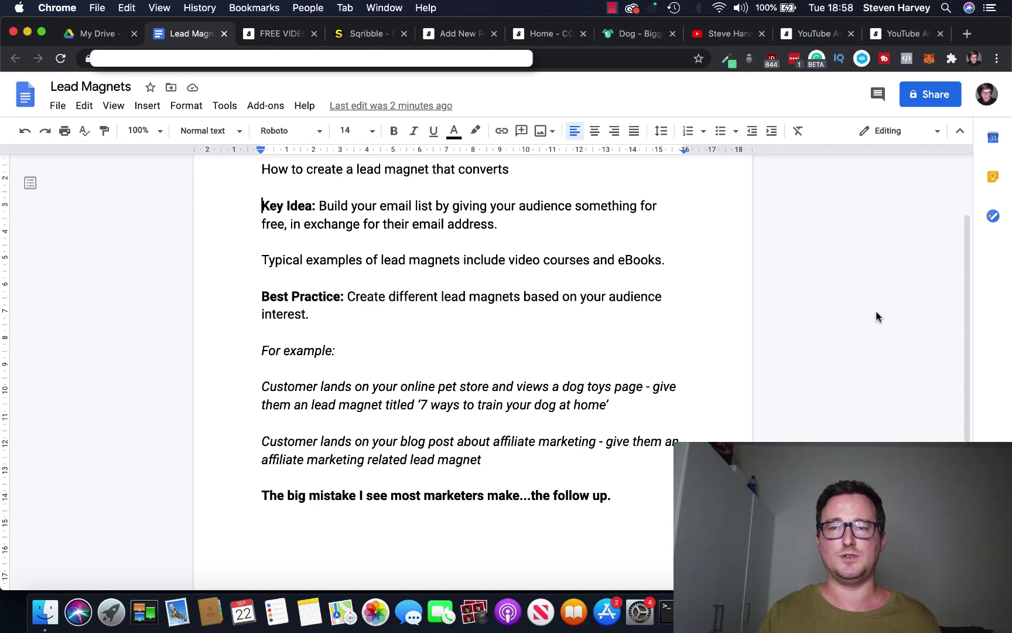
- Show the Tailybuddy pet store's Dog category page as an example store
{"action": "left_click", "coordinate": [640, 38]}
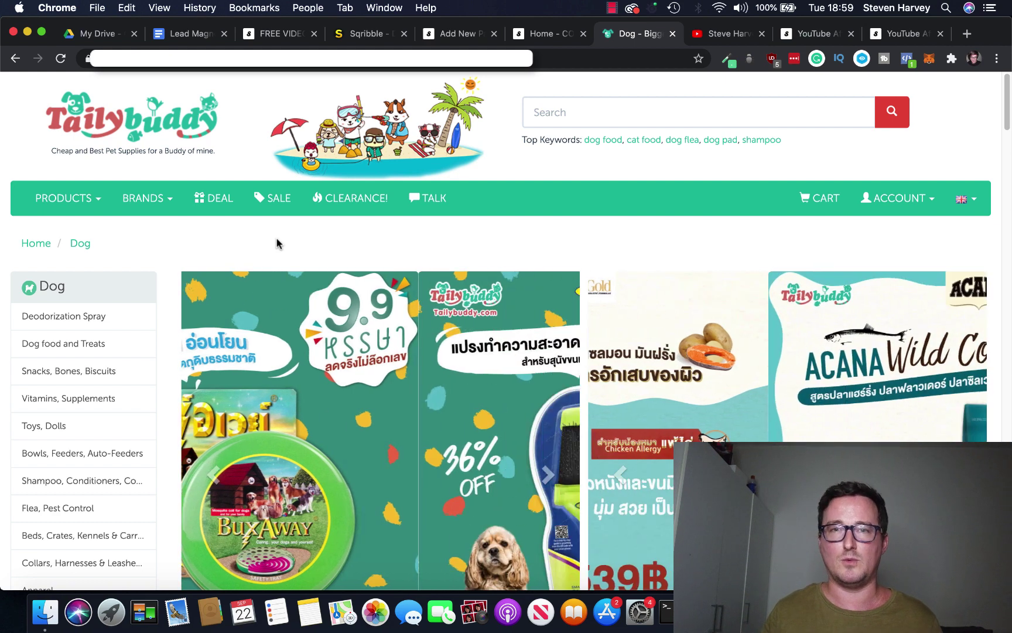
- Return to the Lead Magnets notes document in Google Docs
{"action": "left_click", "coordinate": [190, 33]}
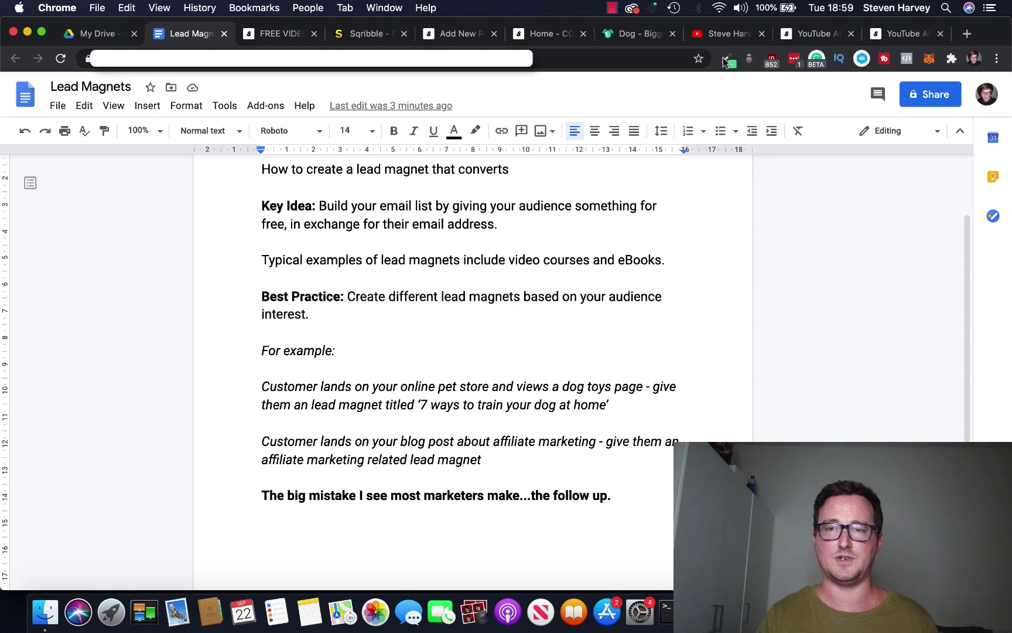
- Show the creator's YouTube channel home page featuring the GrooveFunnels Review
{"action": "left_click", "coordinate": [725, 34]}
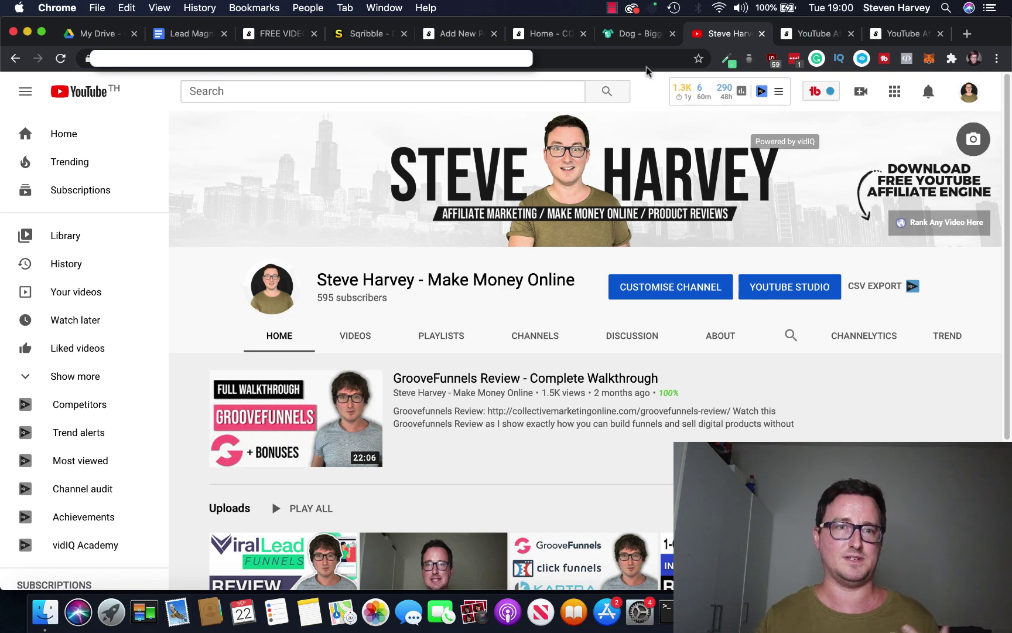
- Show the Affiliate Marketing Blueprint free-course page with its video and opt-in form
{"action": "left_click", "coordinate": [191, 33]}
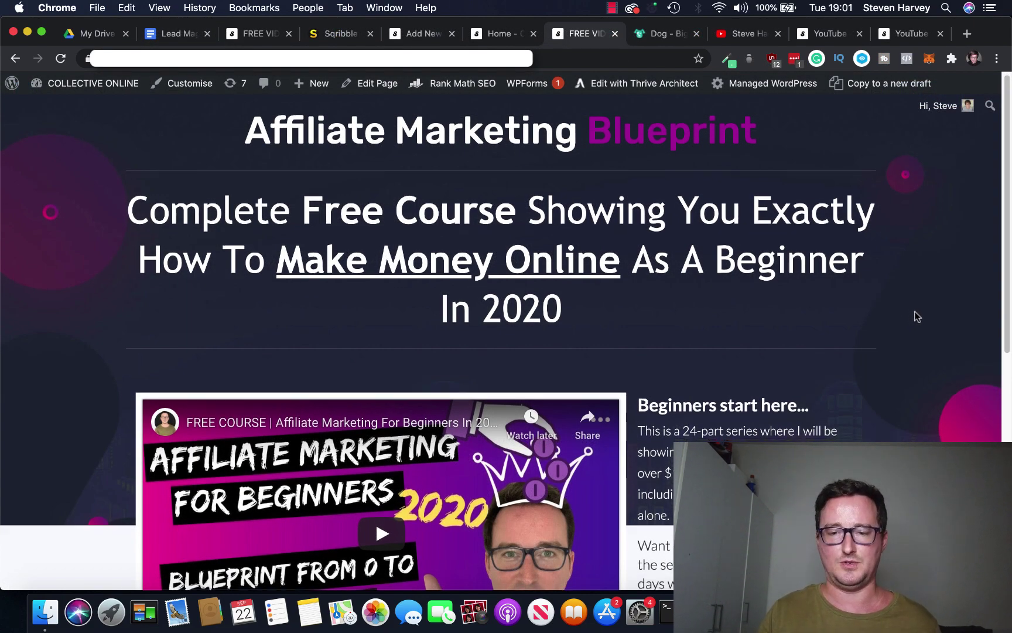
{"action": "scroll", "coordinate": [906, 319], "scroll_direction": "down", "scroll_amount": 10}
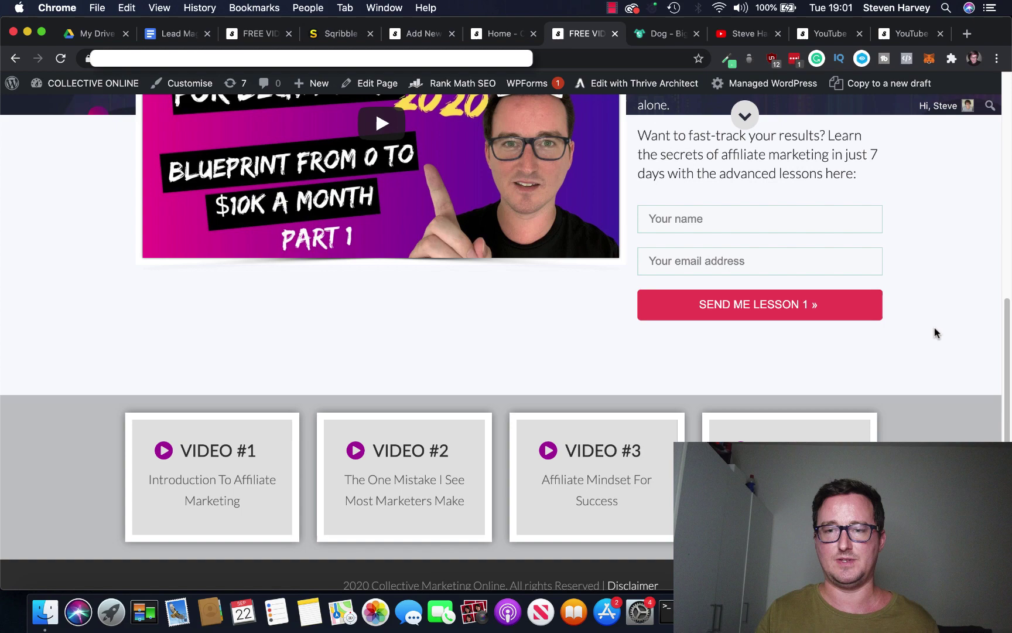
{"action": "scroll", "coordinate": [936, 333], "scroll_direction": "up", "scroll_amount": 10}
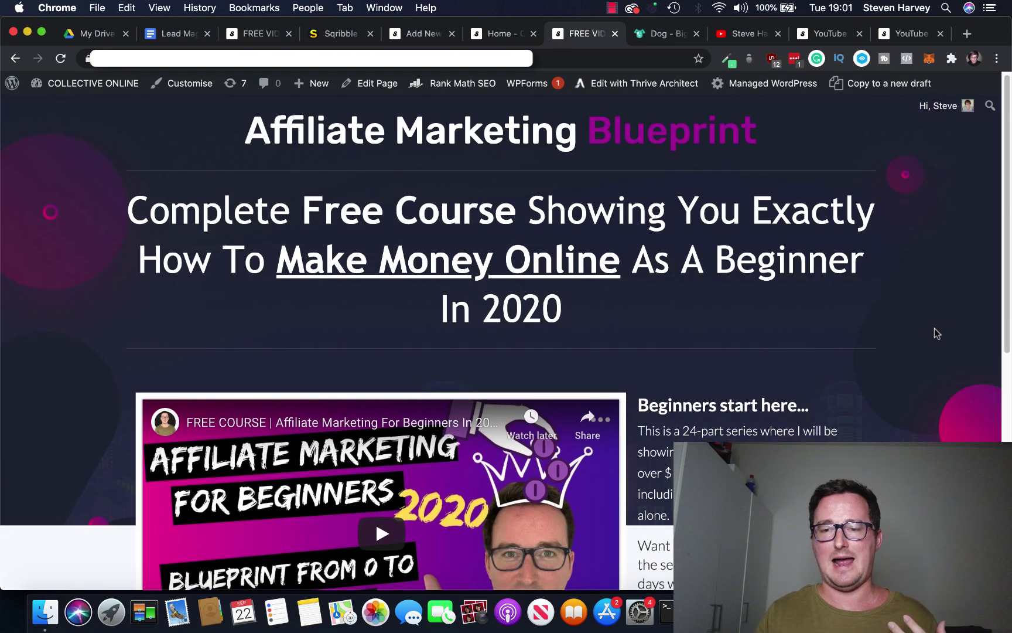
{"action": "scroll", "coordinate": [935, 327], "scroll_direction": "down", "scroll_amount": 6}
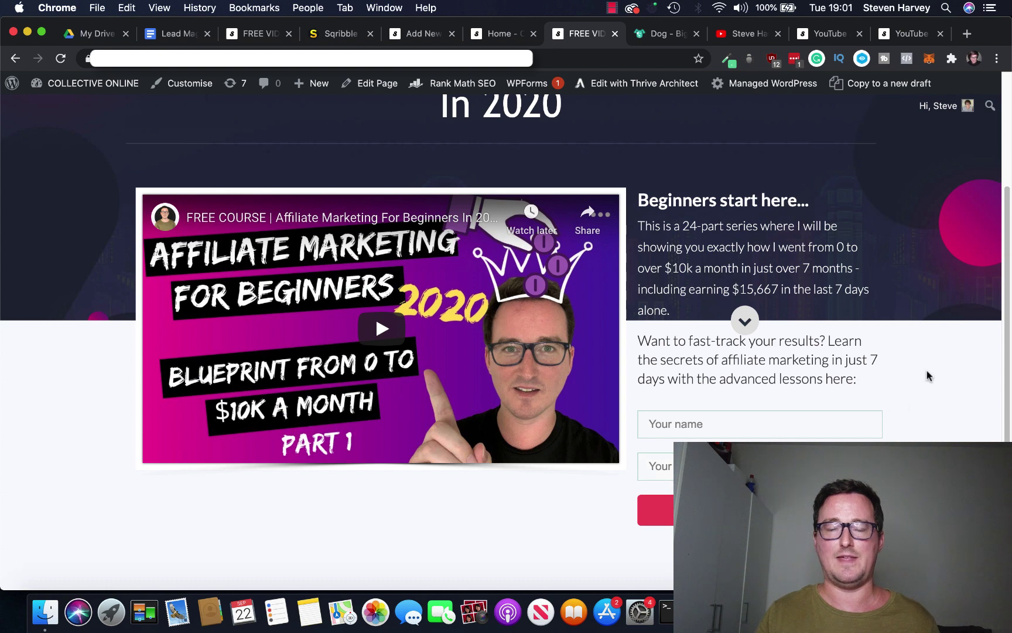
{"action": "scroll", "coordinate": [929, 375], "scroll_direction": "up", "scroll_amount": 6}
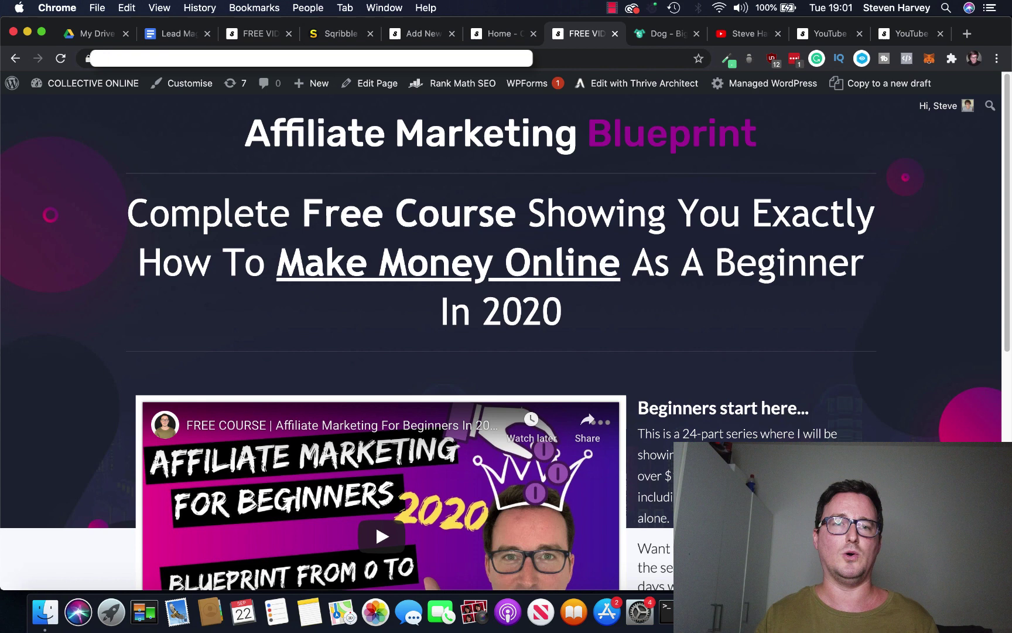
- Browse Sqribble's Templates Gallery of ready-made ebook covers
{"action": "left_click", "coordinate": [342, 33]}
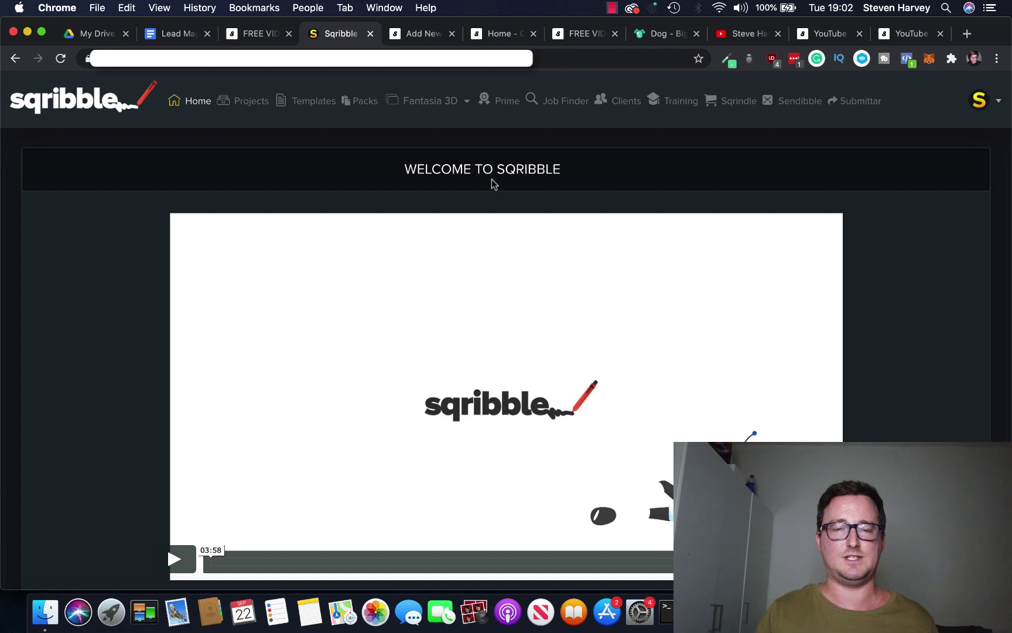
{"action": "left_click", "coordinate": [314, 100]}
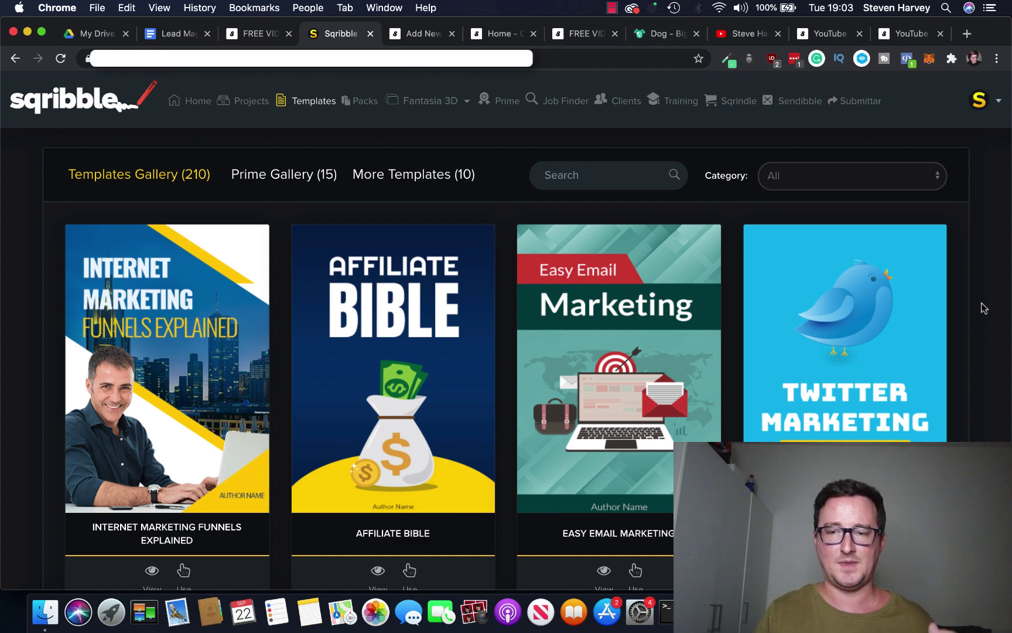
{"action": "scroll", "coordinate": [984, 308], "scroll_direction": "down", "scroll_amount": 1}
{"action": "scroll", "coordinate": [984, 308], "scroll_direction": "down", "scroll_amount": 1}
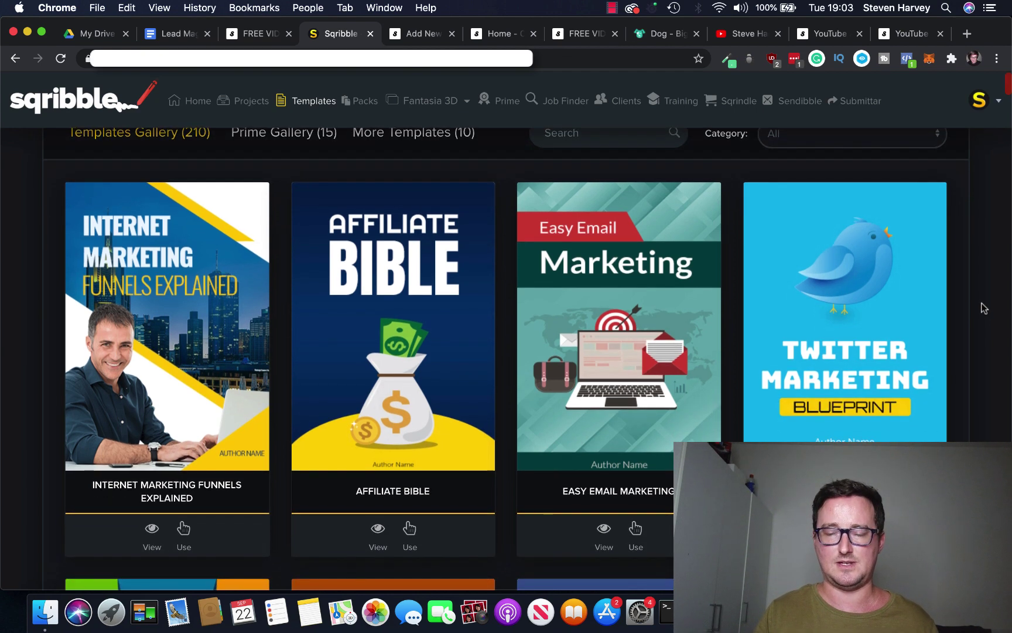
{"action": "scroll", "coordinate": [983, 307], "scroll_direction": "down", "scroll_amount": 5}
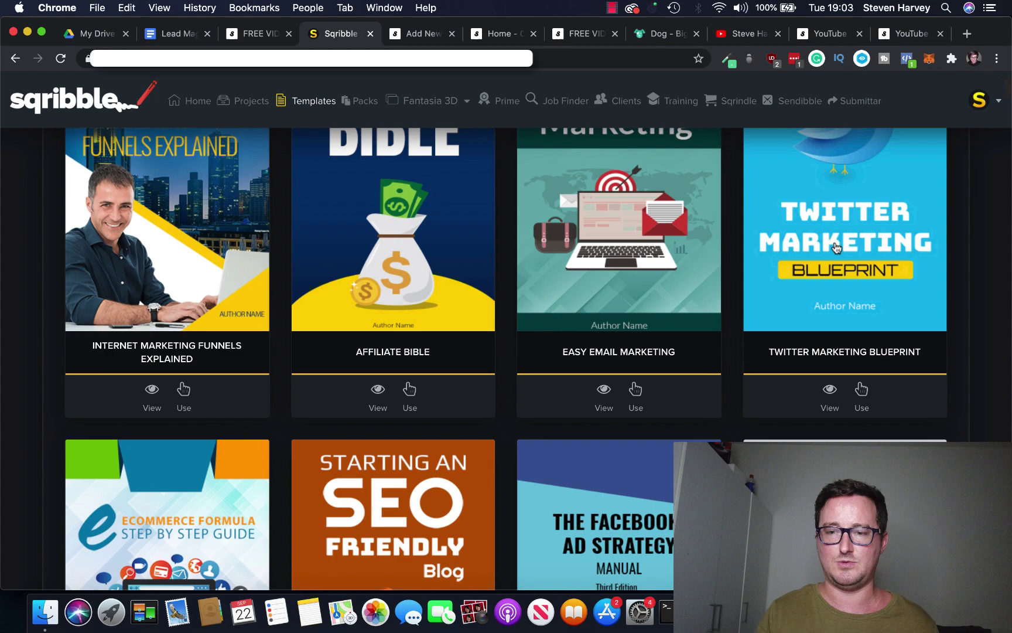
{"action": "scroll", "coordinate": [967, 288], "scroll_direction": "down", "scroll_amount": 2}
{"action": "scroll", "coordinate": [968, 288], "scroll_direction": "down", "scroll_amount": 5}
{"action": "scroll", "coordinate": [968, 288], "scroll_direction": "down", "scroll_amount": 5}
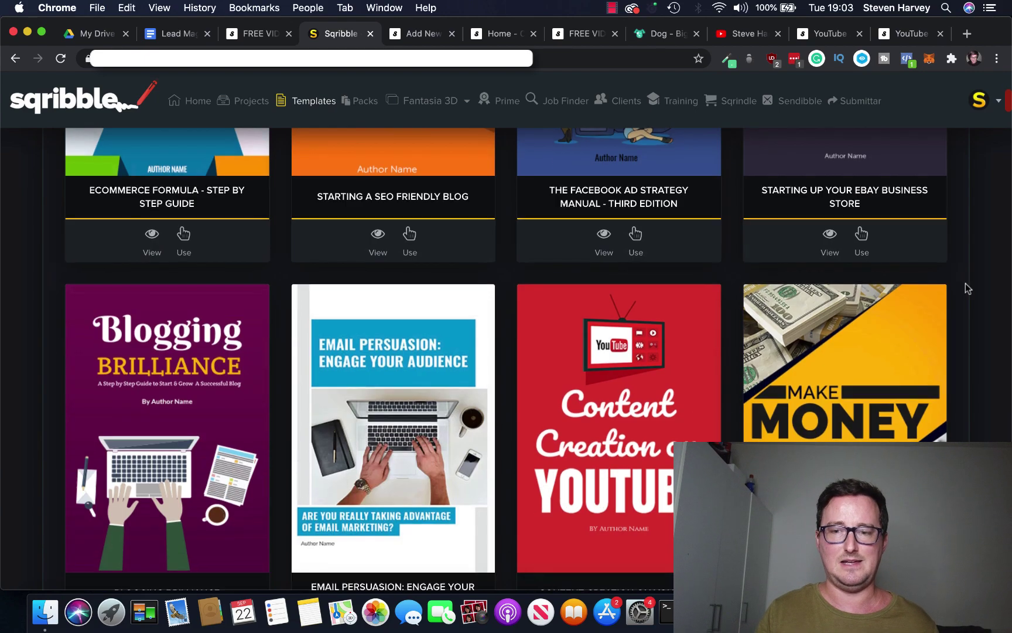
{"action": "scroll", "coordinate": [968, 288], "scroll_direction": "down", "scroll_amount": 1}
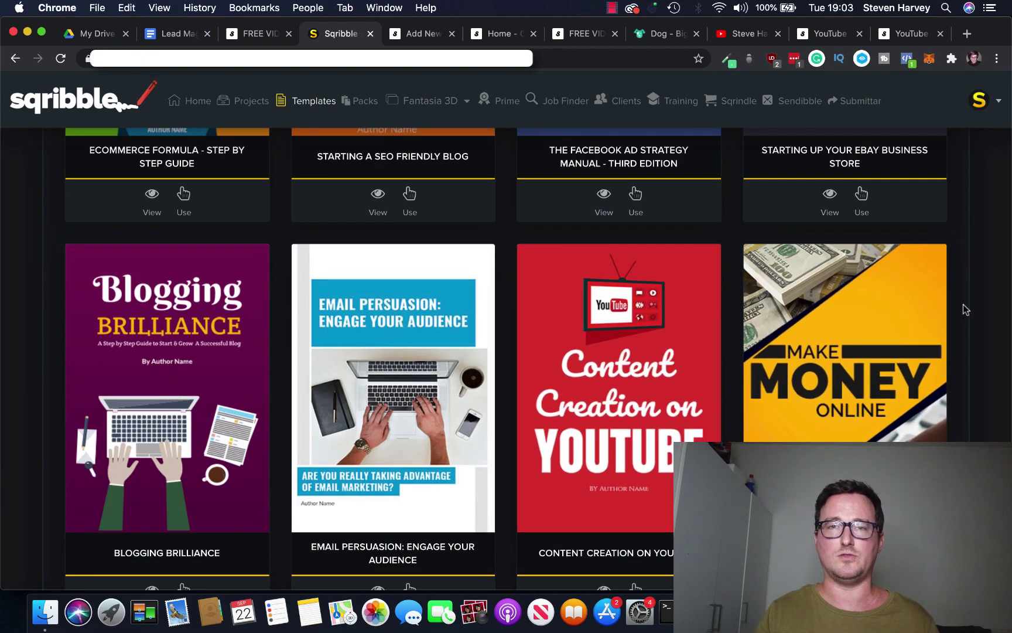
{"action": "scroll", "coordinate": [966, 308], "scroll_direction": "down", "scroll_amount": 8}
{"action": "scroll", "coordinate": [966, 309], "scroll_direction": "down", "scroll_amount": 5}
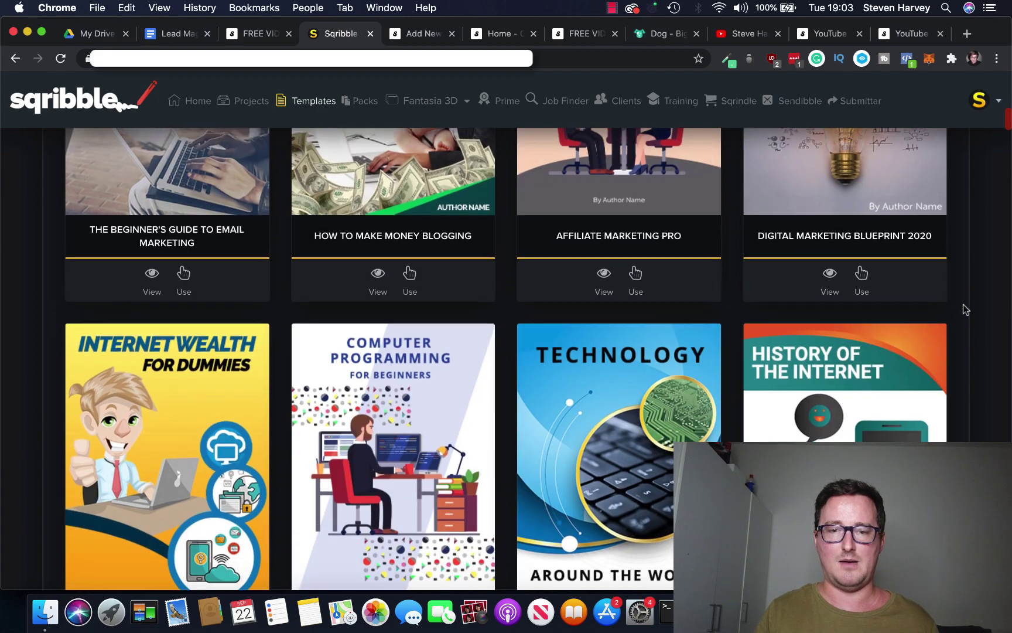
{"action": "scroll", "coordinate": [965, 309], "scroll_direction": "down", "scroll_amount": 5}
{"action": "scroll", "coordinate": [967, 309], "scroll_direction": "down", "scroll_amount": 4}
{"action": "scroll", "coordinate": [966, 309], "scroll_direction": "down", "scroll_amount": 2}
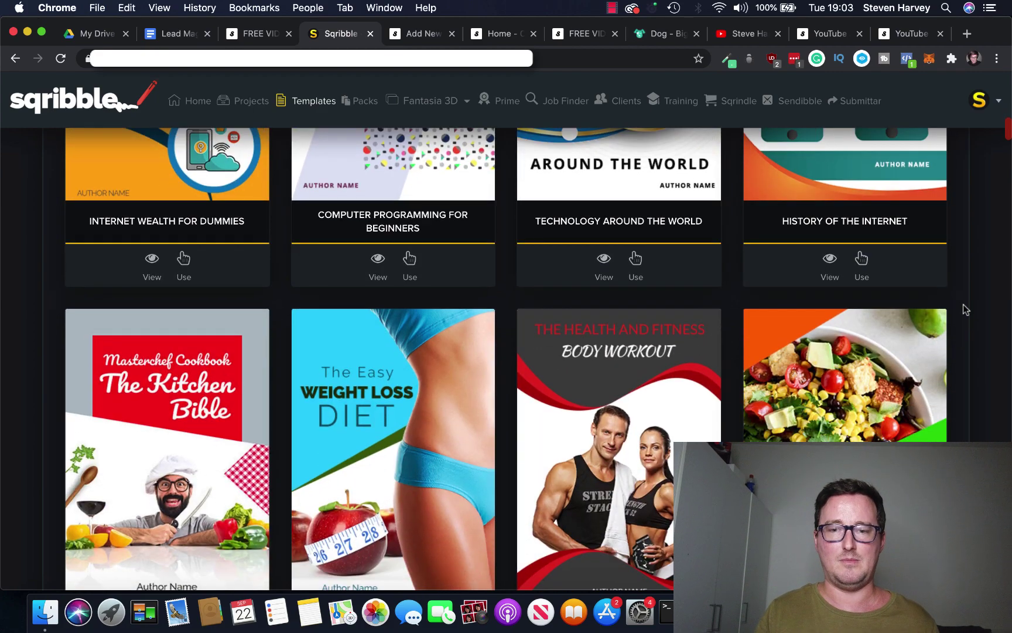
{"action": "scroll", "coordinate": [966, 309], "scroll_direction": "down", "scroll_amount": 2}
{"action": "scroll", "coordinate": [966, 309], "scroll_direction": "down", "scroll_amount": 1}
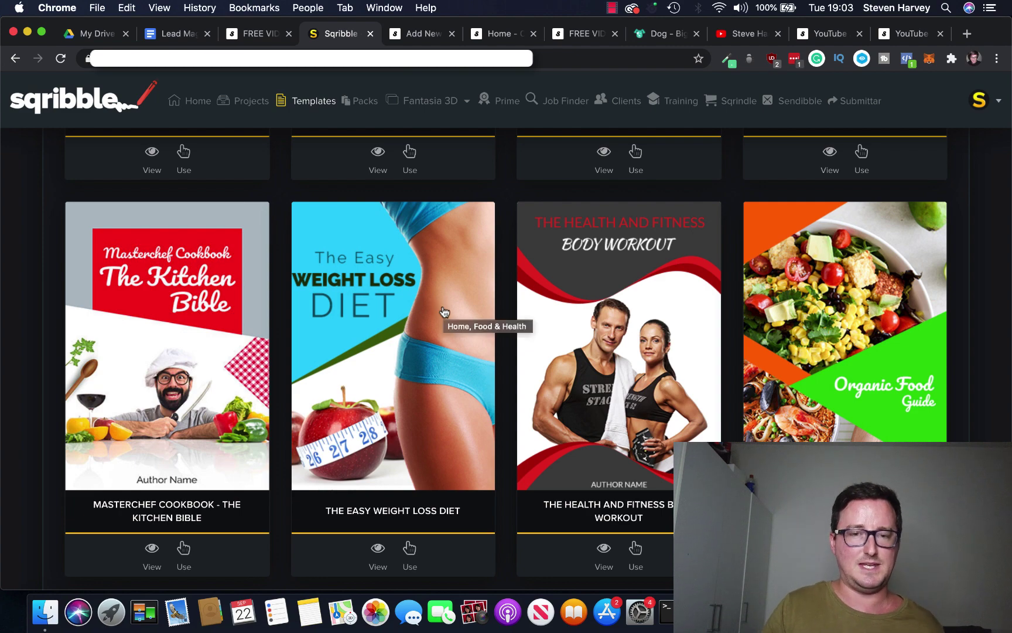
- Create a new named ebook project from The Easy Weight Loss Diet template, keeping Create Your Ebook
{"action": "left_click", "coordinate": [412, 553]}
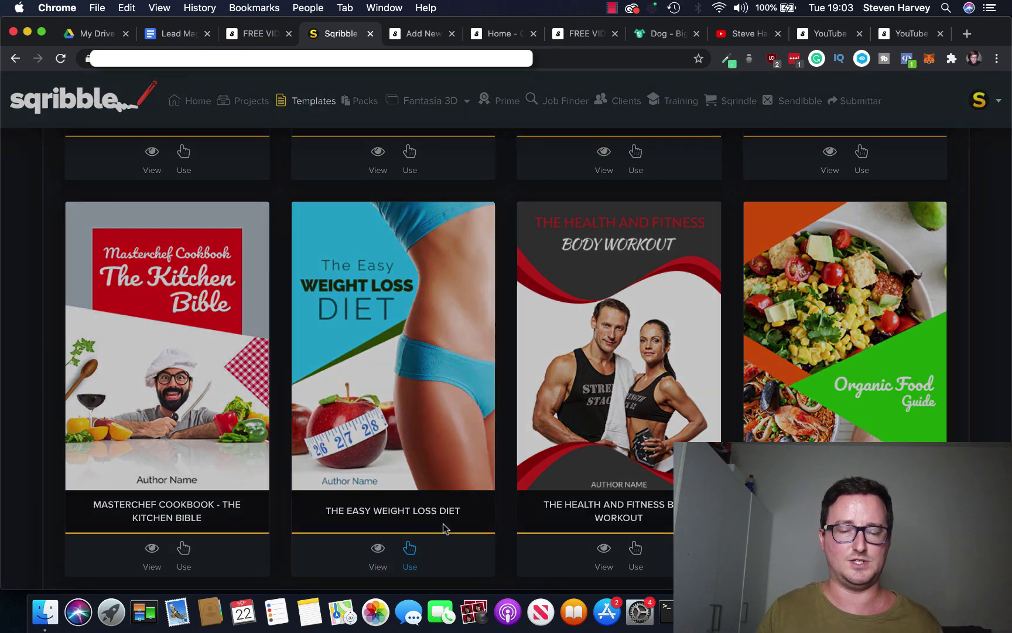
{"action": "left_click", "coordinate": [512, 268]}
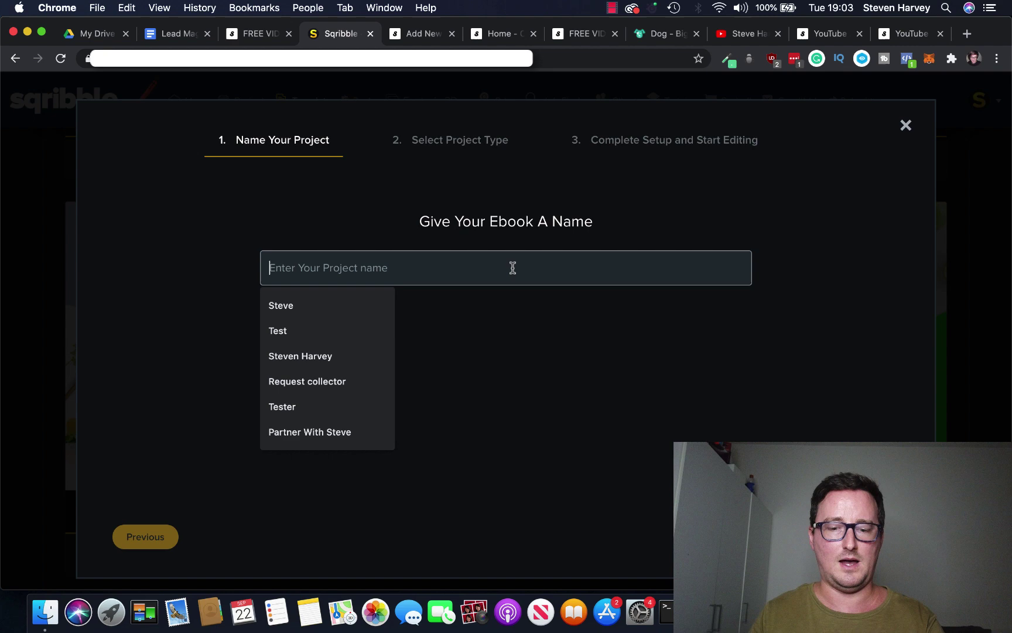
{"action": "type", "text": "WEight Loss Stev"}
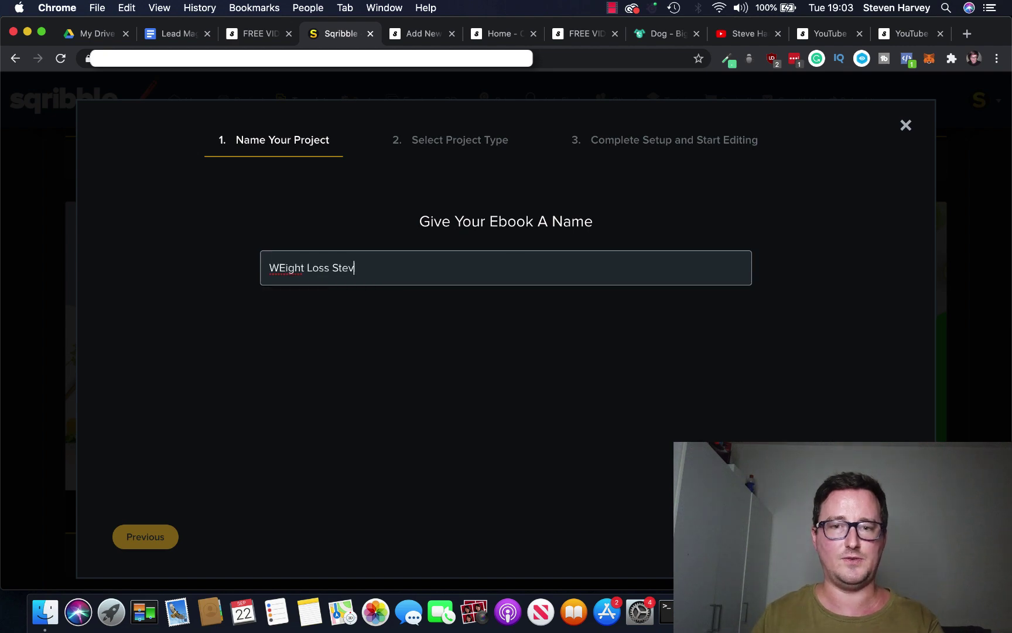
{"action": "type", "text": "e"}
{"action": "key", "text": "Return"}
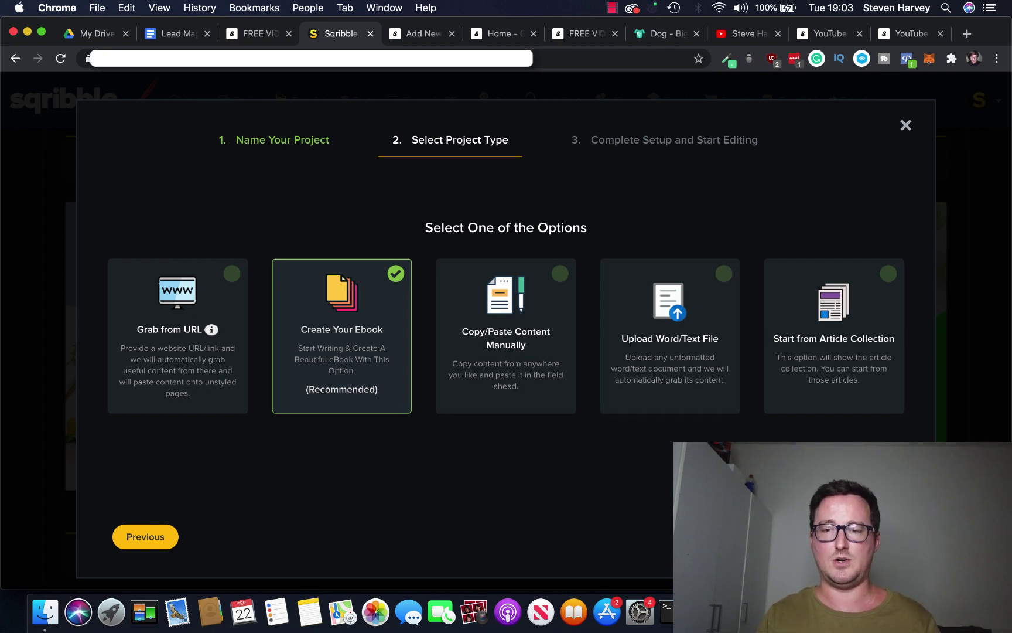
{"action": "left_click", "coordinate": [870, 536]}
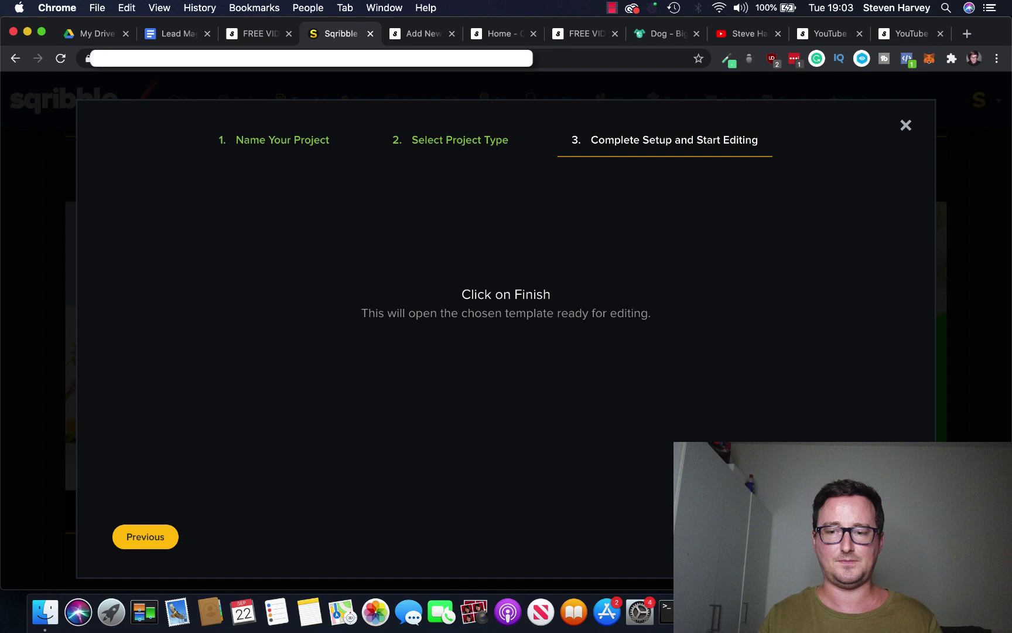
{"action": "left_click", "coordinate": [871, 536]}
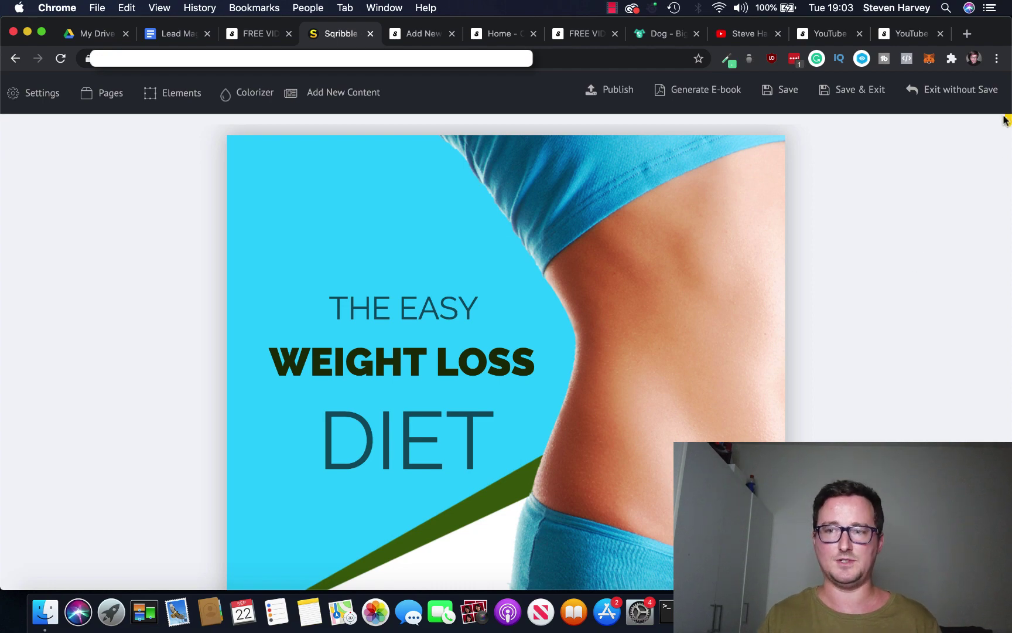
{"action": "scroll", "coordinate": [956, 205], "scroll_direction": "down", "scroll_amount": 10}
{"action": "scroll", "coordinate": [958, 205], "scroll_direction": "up", "scroll_amount": 6}
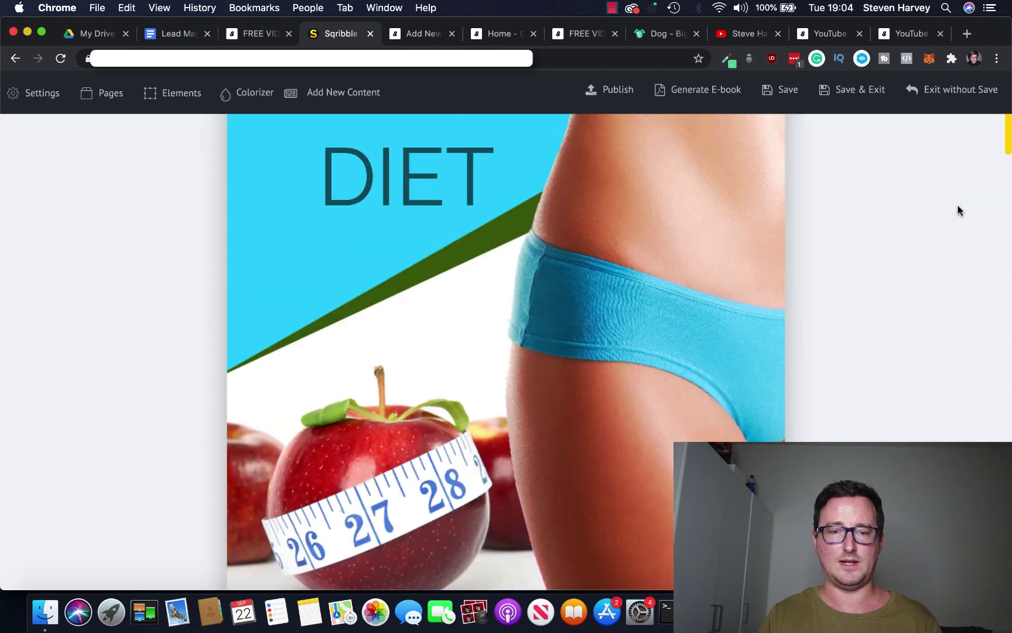
{"action": "scroll", "coordinate": [957, 204], "scroll_direction": "up", "scroll_amount": 4}
{"action": "scroll", "coordinate": [958, 204], "scroll_direction": "down", "scroll_amount": 8}
- Replace the cover's Author Name placeholder with the byline 'By Steve Harvey'
{"action": "left_click", "coordinate": [430, 290]}
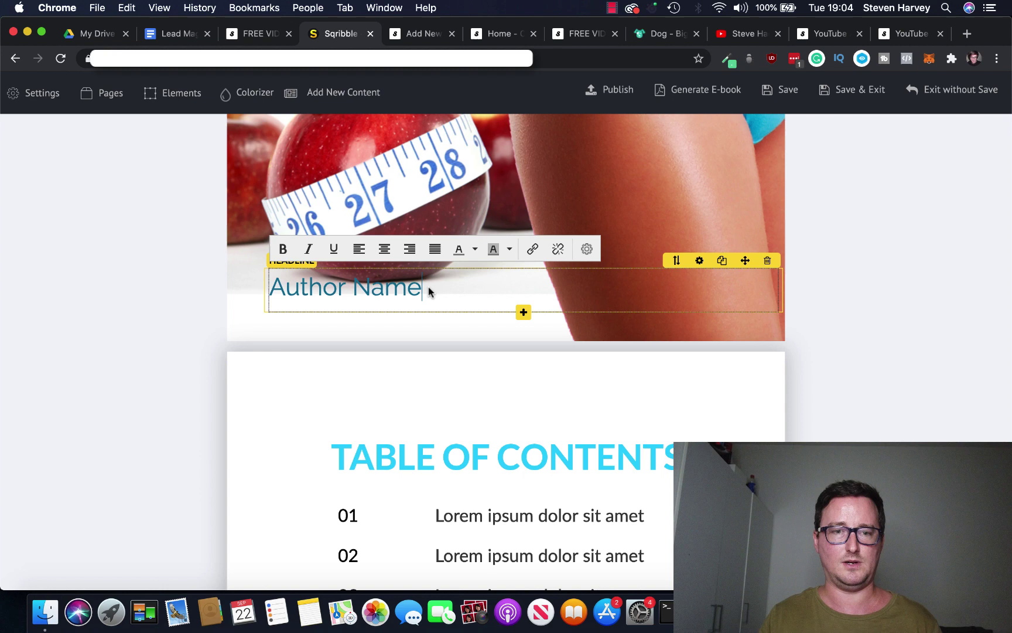
{"action": "key", "text": "super+a"}
{"action": "type", "text": "By Steve"}
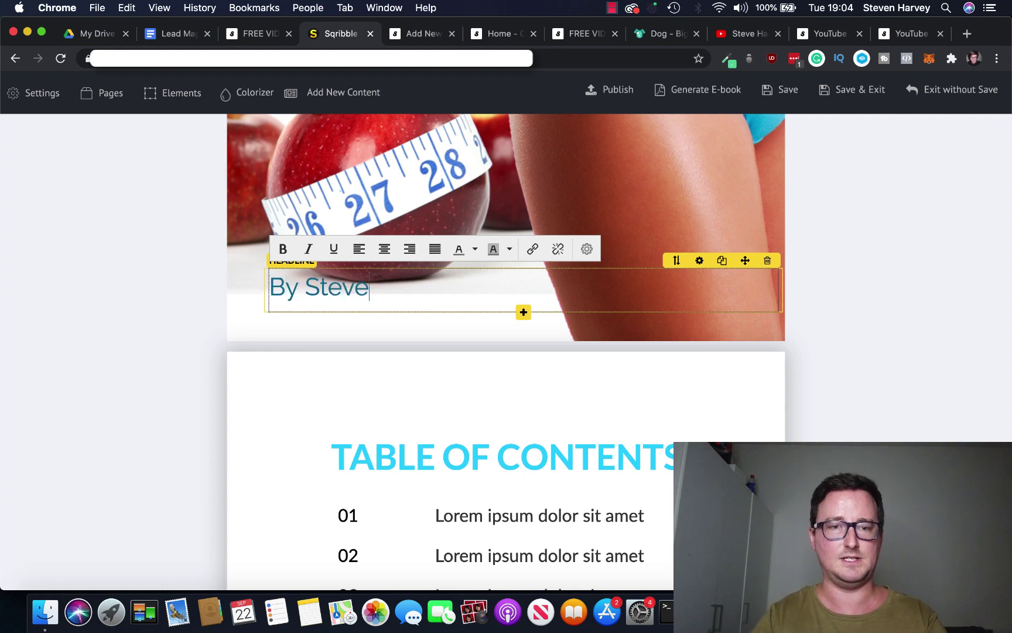
{"action": "type", "text": " Harvey"}
{"action": "left_click", "coordinate": [851, 237]}
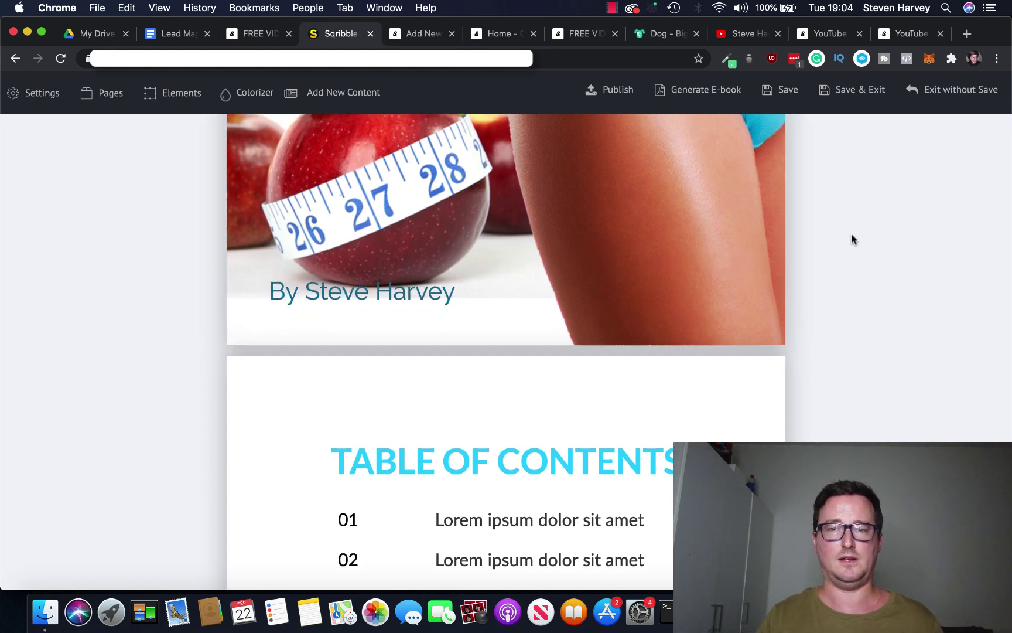
{"action": "scroll", "coordinate": [884, 233], "scroll_direction": "up", "scroll_amount": 3}
{"action": "scroll", "coordinate": [894, 237], "scroll_direction": "down", "scroll_amount": 4}
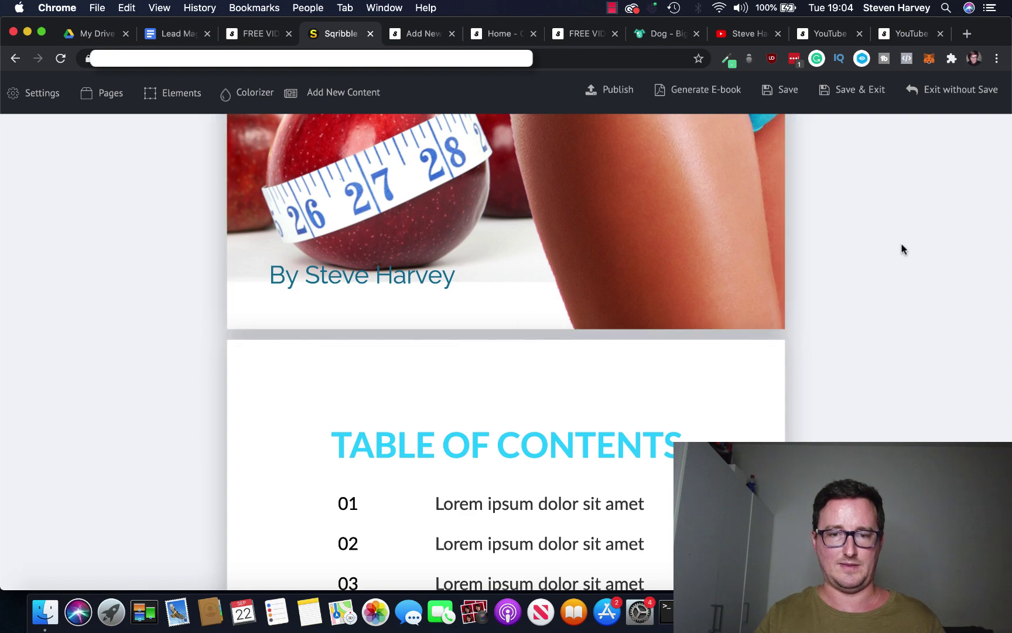
{"action": "scroll", "coordinate": [901, 243], "scroll_direction": "down", "scroll_amount": 5}
{"action": "scroll", "coordinate": [871, 237], "scroll_direction": "down", "scroll_amount": 8}
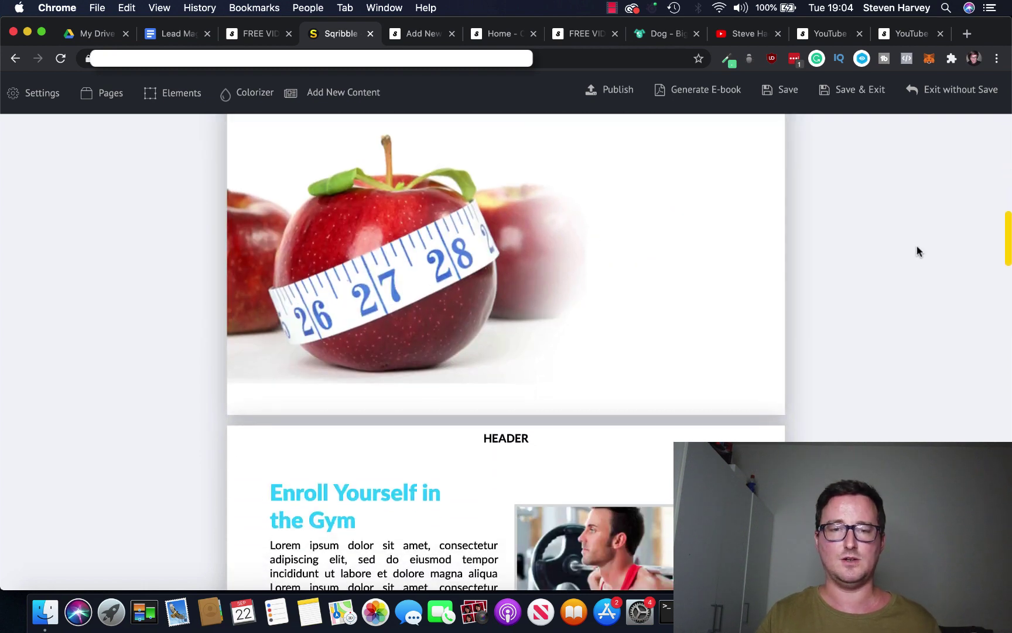
{"action": "scroll", "coordinate": [918, 252], "scroll_direction": "down", "scroll_amount": 7}
{"action": "scroll", "coordinate": [910, 261], "scroll_direction": "down", "scroll_amount": 2}
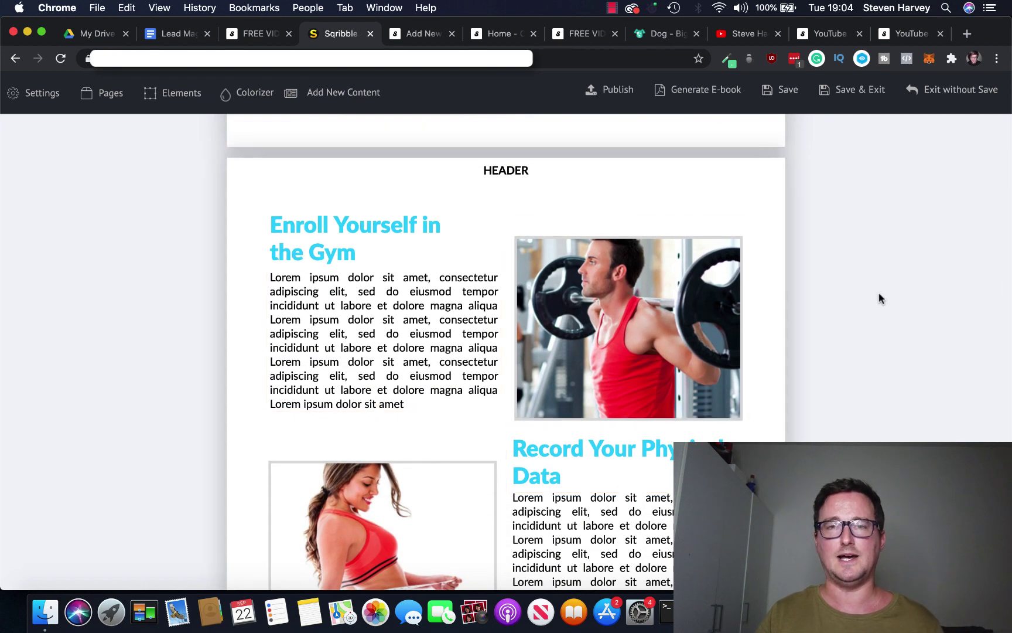
{"action": "scroll", "coordinate": [885, 283], "scroll_direction": "down", "scroll_amount": 1}
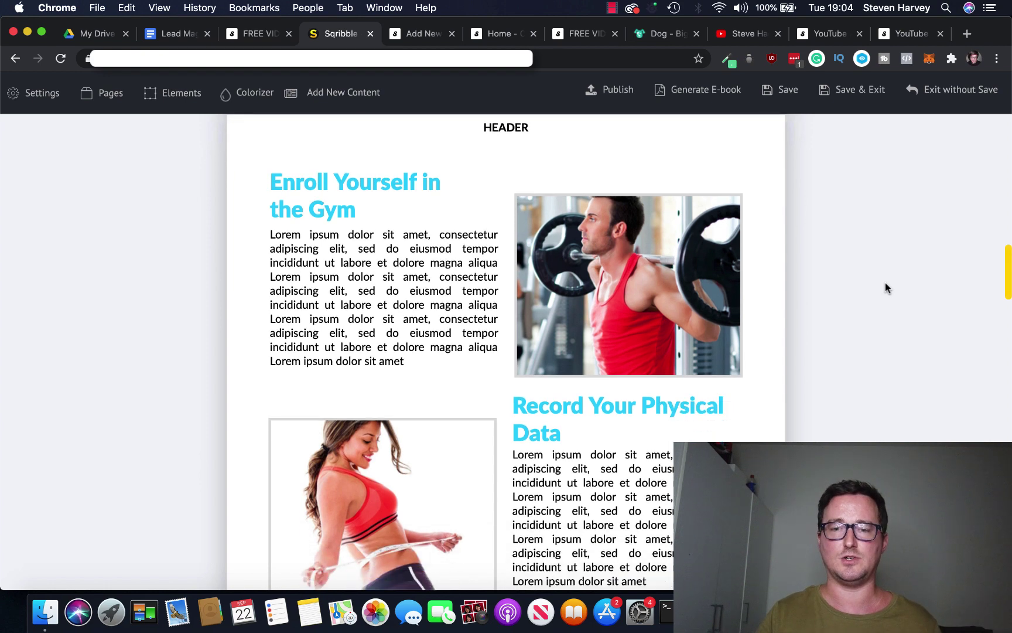
{"action": "scroll", "coordinate": [885, 283], "scroll_direction": "down", "scroll_amount": 3}
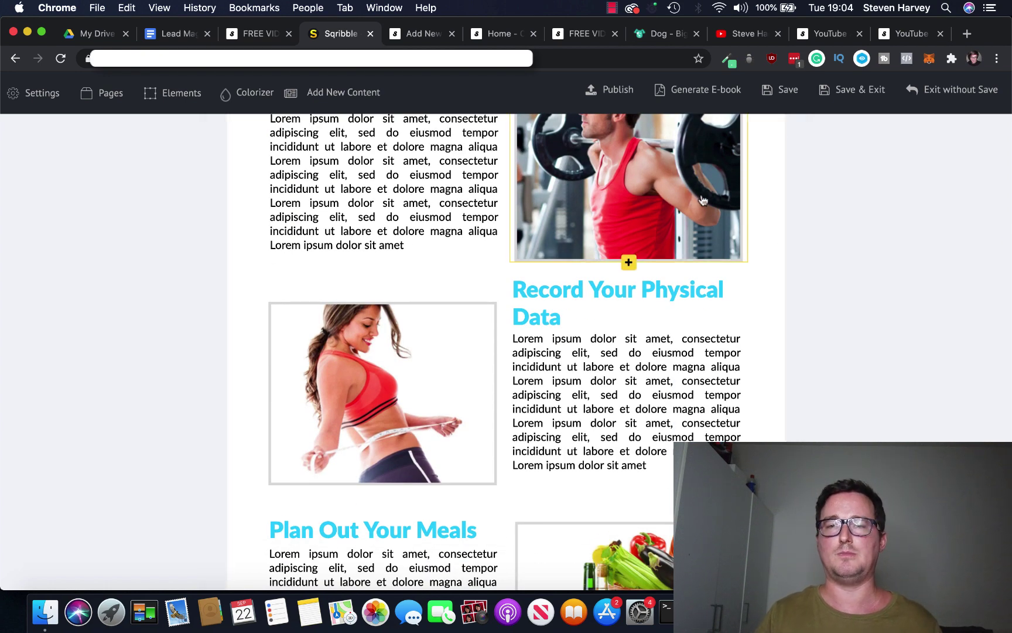
{"action": "scroll", "coordinate": [822, 237], "scroll_direction": "down", "scroll_amount": 2}
{"action": "scroll", "coordinate": [890, 251], "scroll_direction": "down", "scroll_amount": 8}
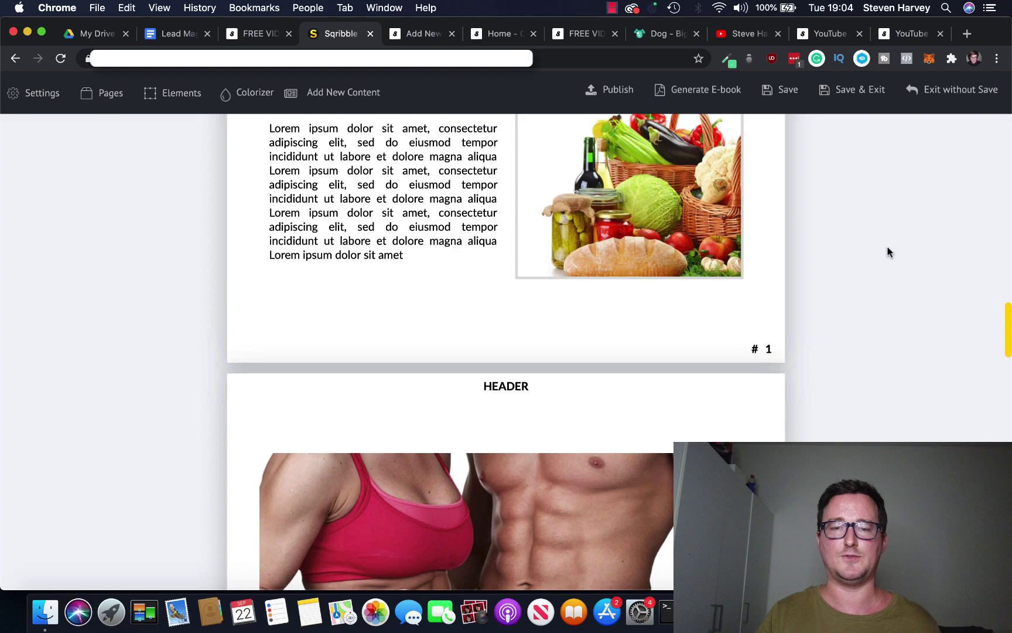
{"action": "scroll", "coordinate": [890, 252], "scroll_direction": "down", "scroll_amount": 6}
{"action": "scroll", "coordinate": [890, 252], "scroll_direction": "down", "scroll_amount": 6}
{"action": "scroll", "coordinate": [890, 252], "scroll_direction": "down", "scroll_amount": 5}
{"action": "scroll", "coordinate": [890, 251], "scroll_direction": "down", "scroll_amount": 8}
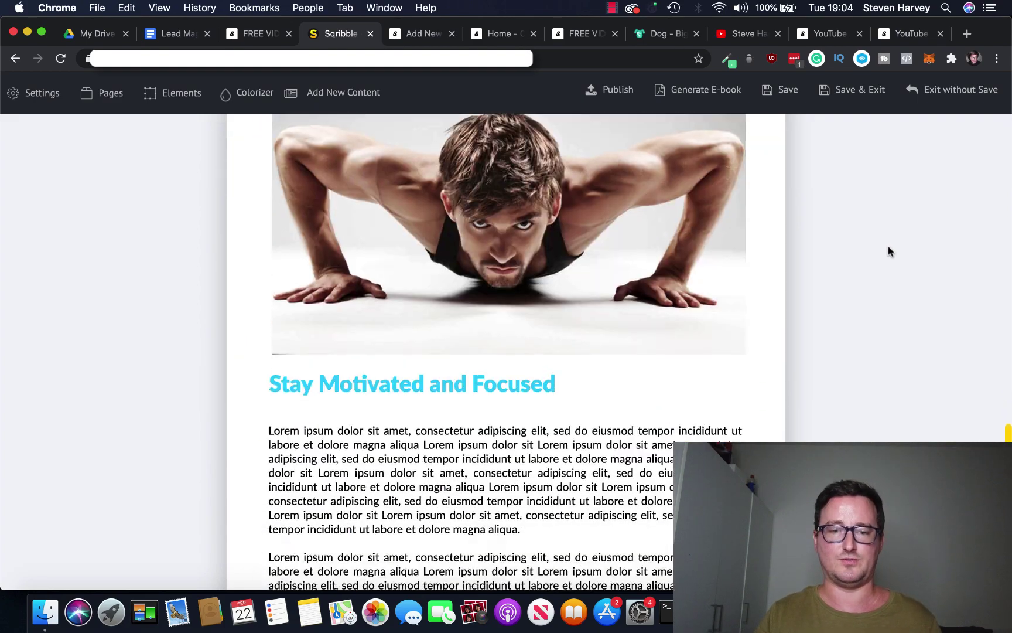
{"action": "scroll", "coordinate": [890, 251], "scroll_direction": "down", "scroll_amount": 8}
{"action": "scroll", "coordinate": [890, 251], "scroll_direction": "down", "scroll_amount": 6}
{"action": "scroll", "coordinate": [892, 252], "scroll_direction": "down", "scroll_amount": 6}
{"action": "scroll", "coordinate": [892, 251], "scroll_direction": "down", "scroll_amount": 5}
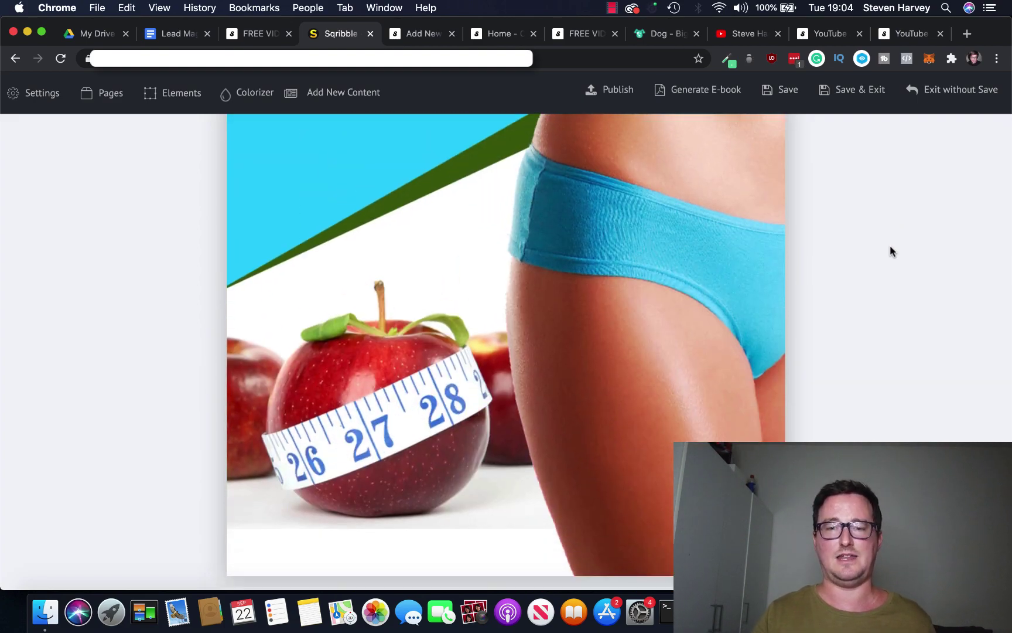
{"action": "scroll", "coordinate": [898, 247], "scroll_direction": "up", "scroll_amount": 15}
{"action": "scroll", "coordinate": [899, 247], "scroll_direction": "up", "scroll_amount": 8}
{"action": "scroll", "coordinate": [899, 247], "scroll_direction": "up", "scroll_amount": 8}
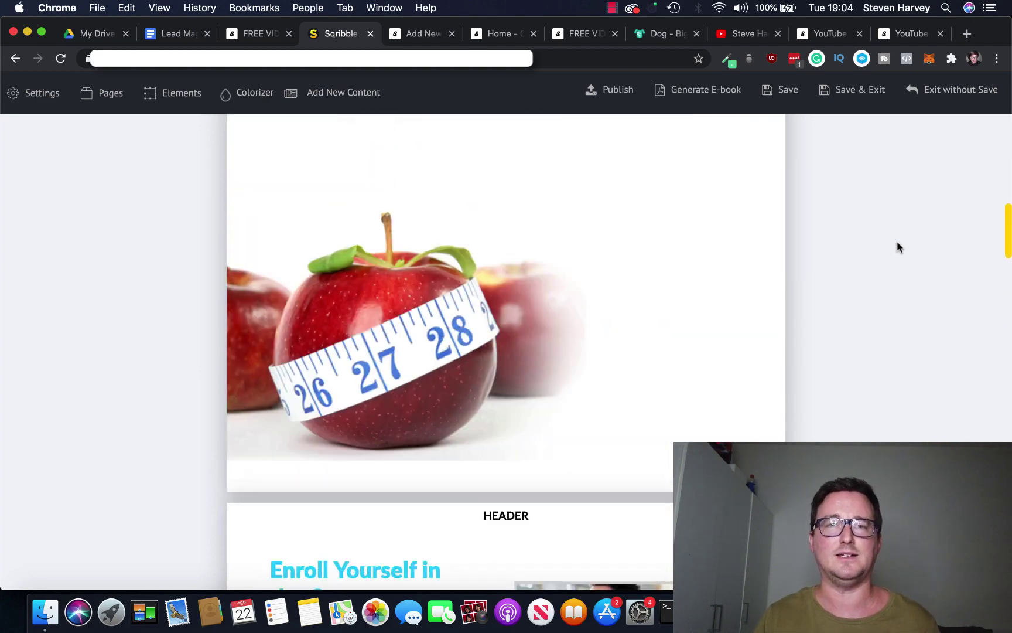
{"action": "scroll", "coordinate": [899, 248], "scroll_direction": "up", "scroll_amount": 8}
{"action": "scroll", "coordinate": [898, 246], "scroll_direction": "up", "scroll_amount": 4}
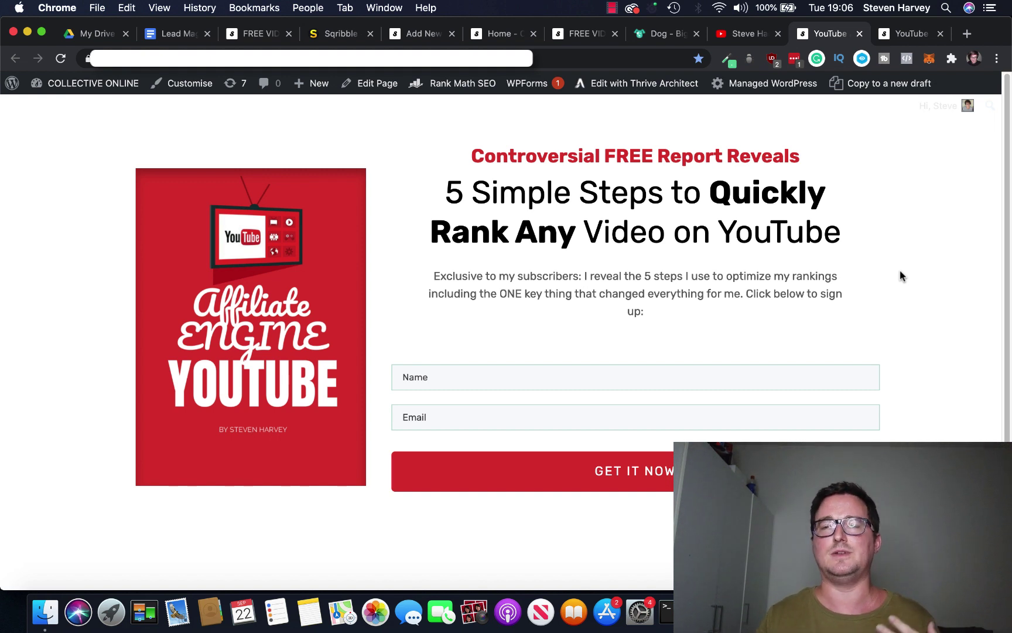
- View the WordPress thank-you page for the sent eBook with its video and steps
{"action": "left_click", "coordinate": [909, 34]}
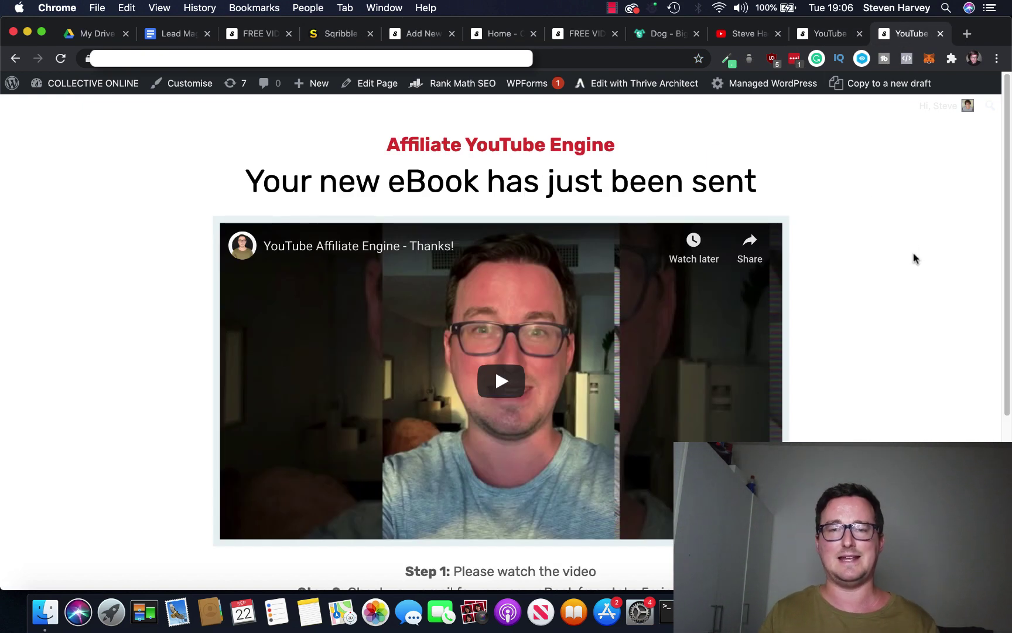
{"action": "scroll", "coordinate": [915, 259], "scroll_direction": "down", "scroll_amount": 1}
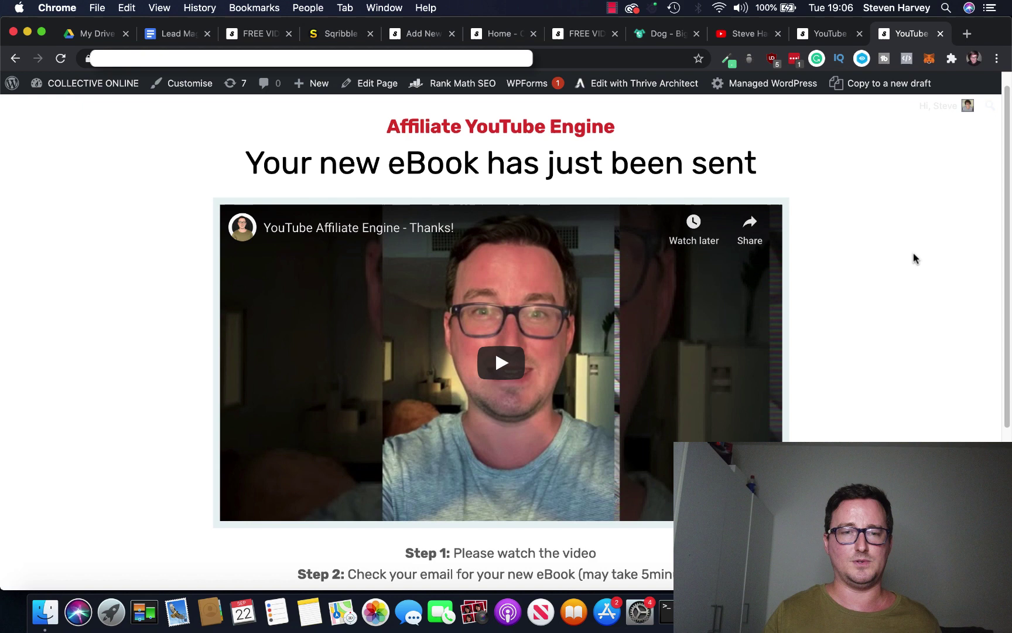
{"action": "scroll", "coordinate": [858, 301], "scroll_direction": "down", "scroll_amount": 1}
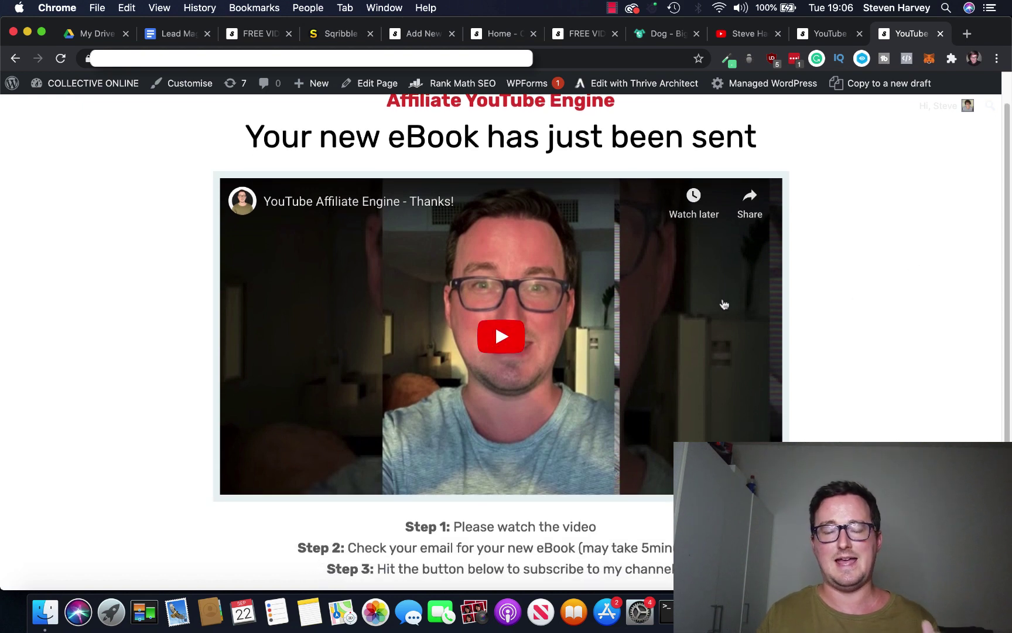
{"action": "scroll", "coordinate": [724, 304], "scroll_direction": "down", "scroll_amount": 5}
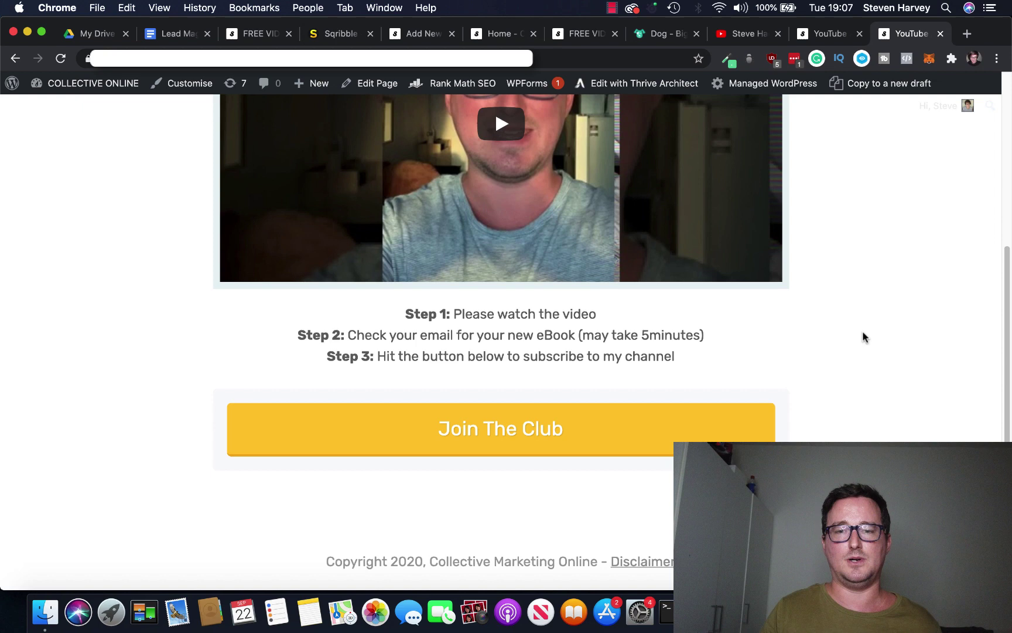
{"action": "scroll", "coordinate": [861, 337], "scroll_direction": "up", "scroll_amount": 1}
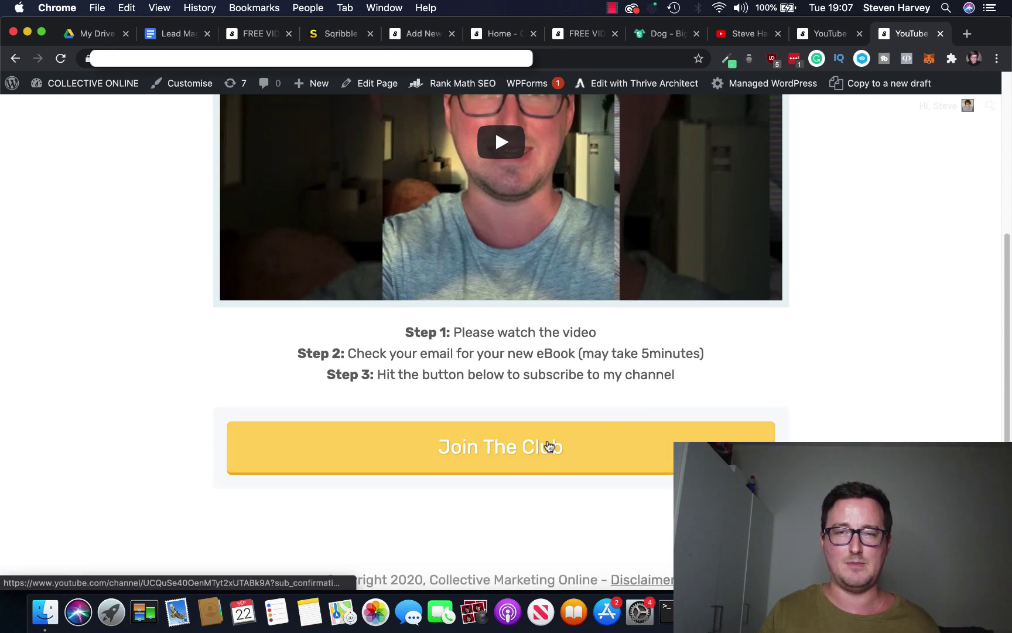
{"action": "scroll", "coordinate": [940, 325], "scroll_direction": "up", "scroll_amount": 4}
{"action": "scroll", "coordinate": [940, 325], "scroll_direction": "up", "scroll_amount": 1}
{"action": "scroll", "coordinate": [940, 326], "scroll_direction": "up", "scroll_amount": 2}
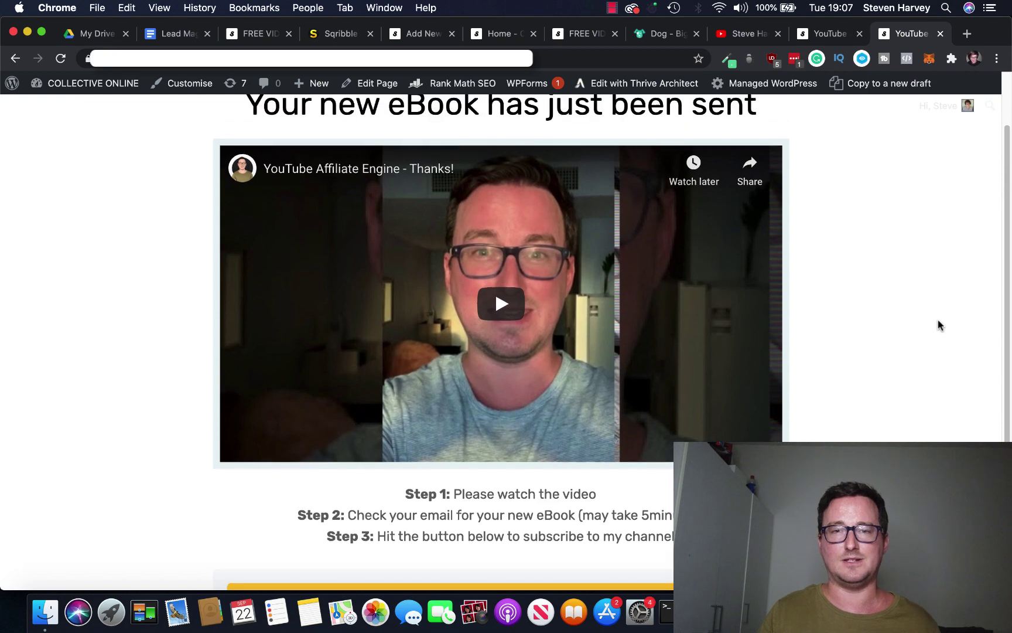
{"action": "scroll", "coordinate": [940, 325], "scroll_direction": "up", "scroll_amount": 2}
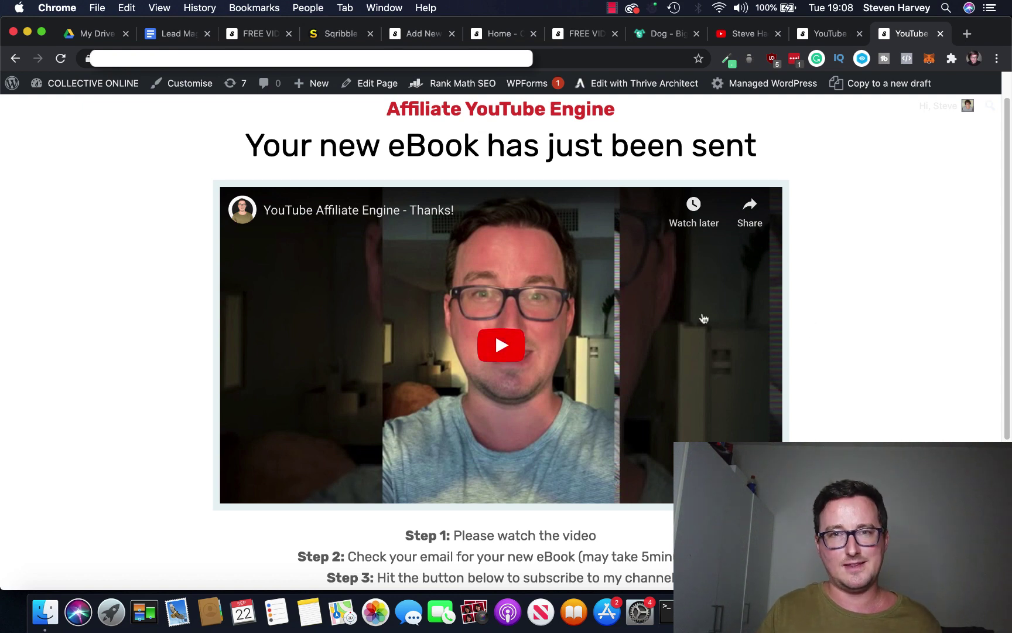
{"action": "scroll", "coordinate": [885, 318], "scroll_direction": "down", "scroll_amount": 1}
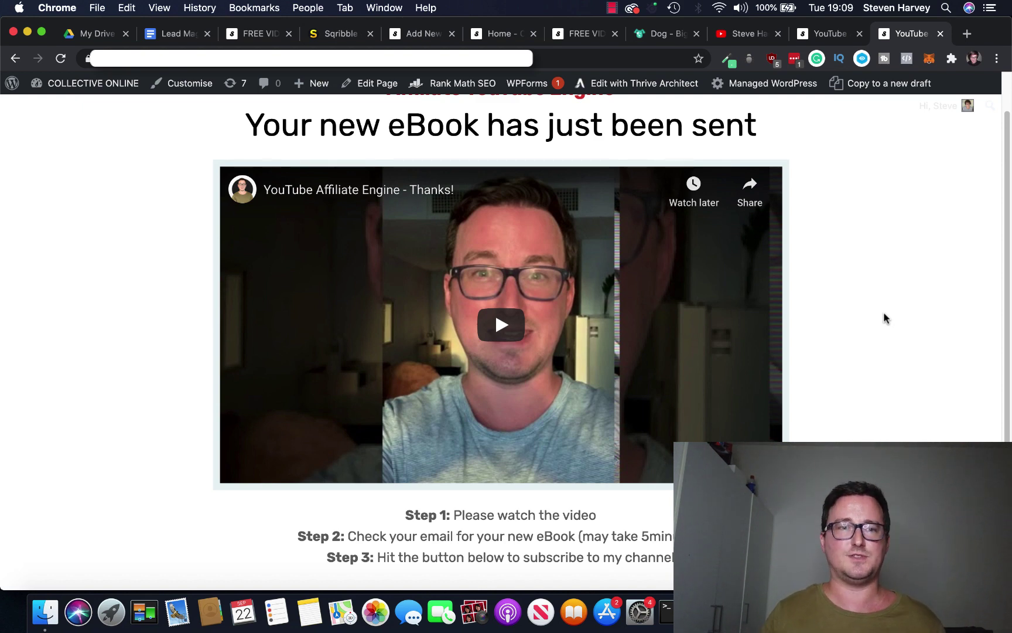
- Leave the thank-you page and return to the Lead Magnets notes document
{"action": "left_click", "coordinate": [178, 34]}
{"action": "scroll", "coordinate": [592, 355], "scroll_direction": "down", "scroll_amount": 5}
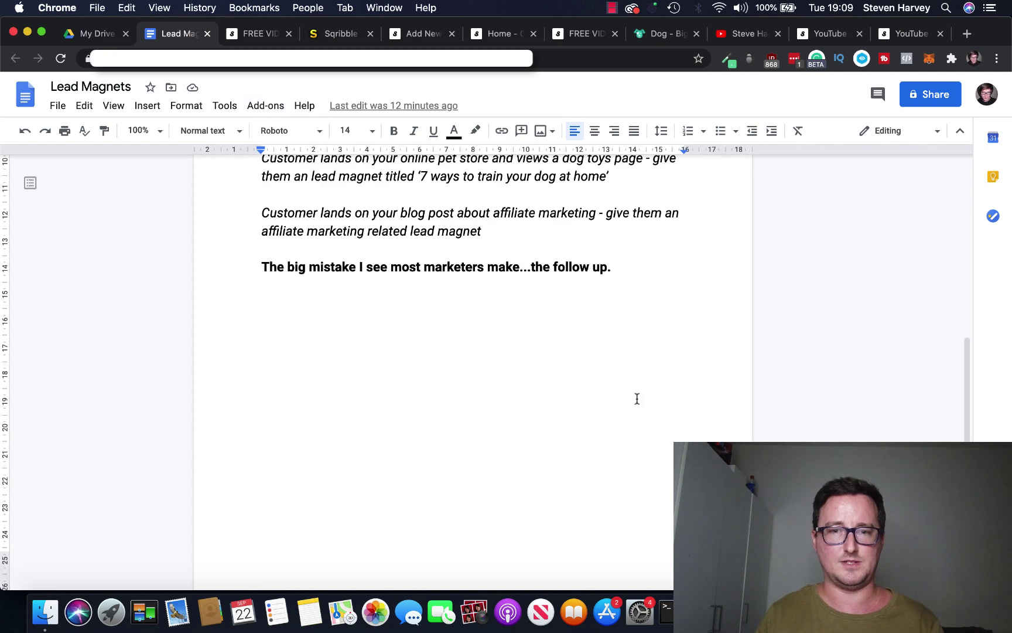
- Add a '5 days / 7 days email sequence -' line with 'Day 1 -' beneath the follow-up heading
{"action": "key", "text": "Return"}
{"action": "key", "text": "Return"}
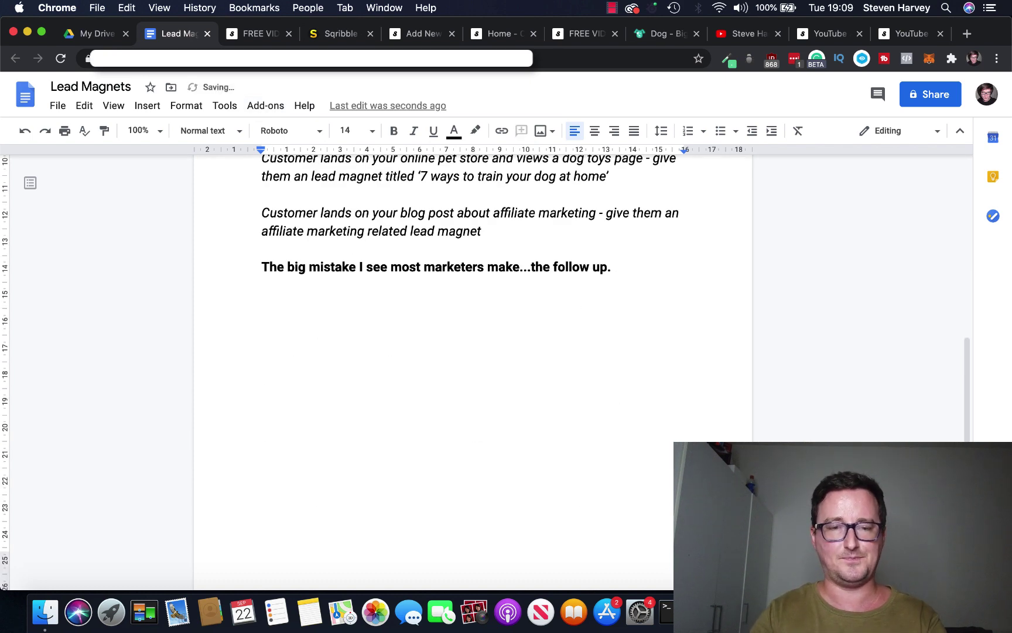
{"action": "key", "text": "BackSpace"}
{"action": "key", "text": "BackSpace"}
{"action": "type", "text": "Af"}
{"action": "key", "text": "BackSpace"}
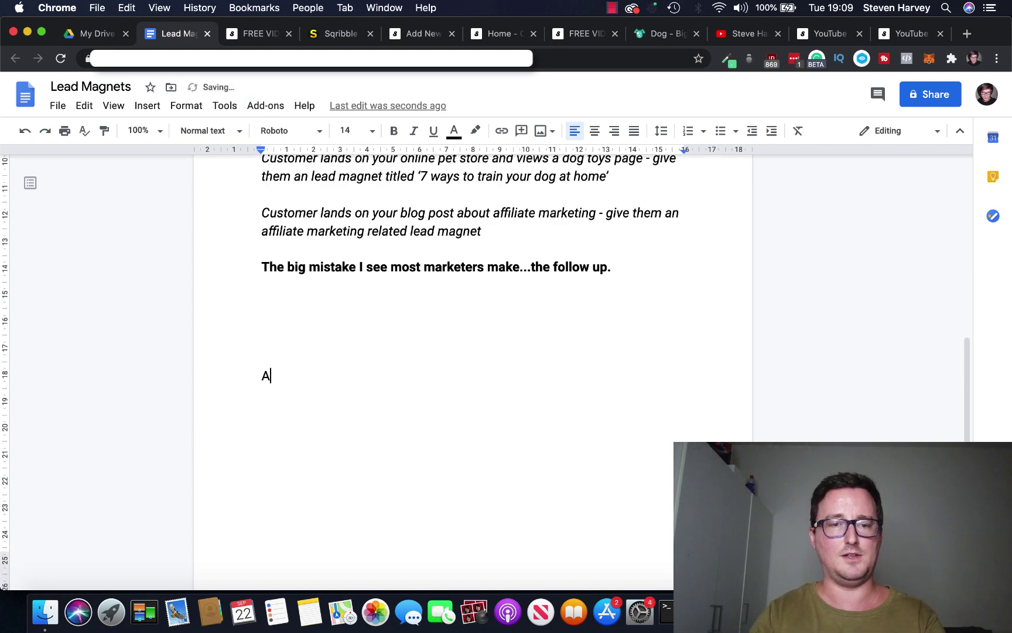
{"action": "key", "text": "BackSpace"}
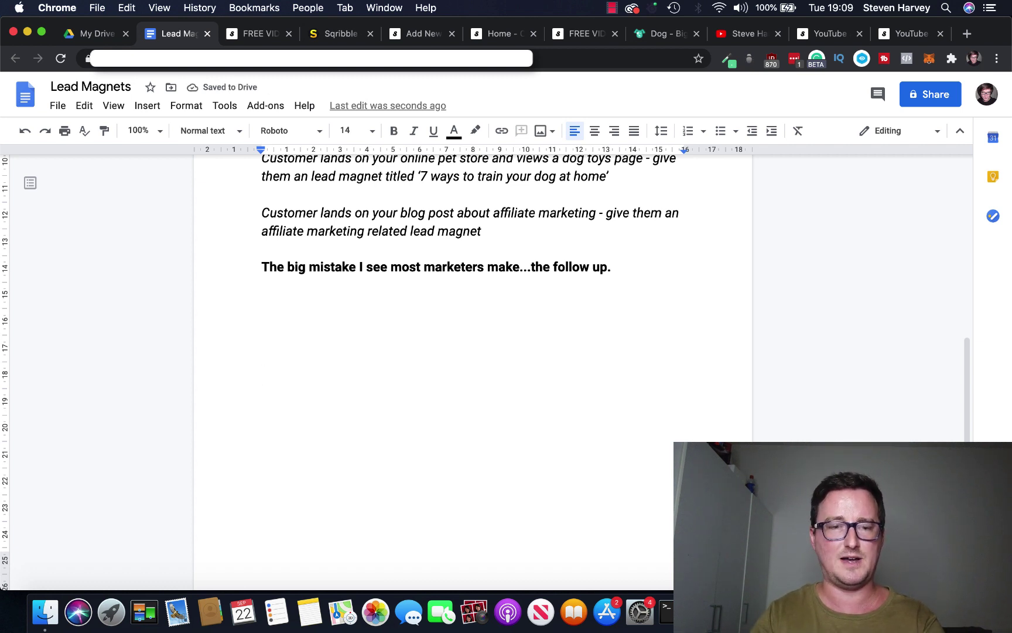
{"action": "type", "text": "5 days / "}
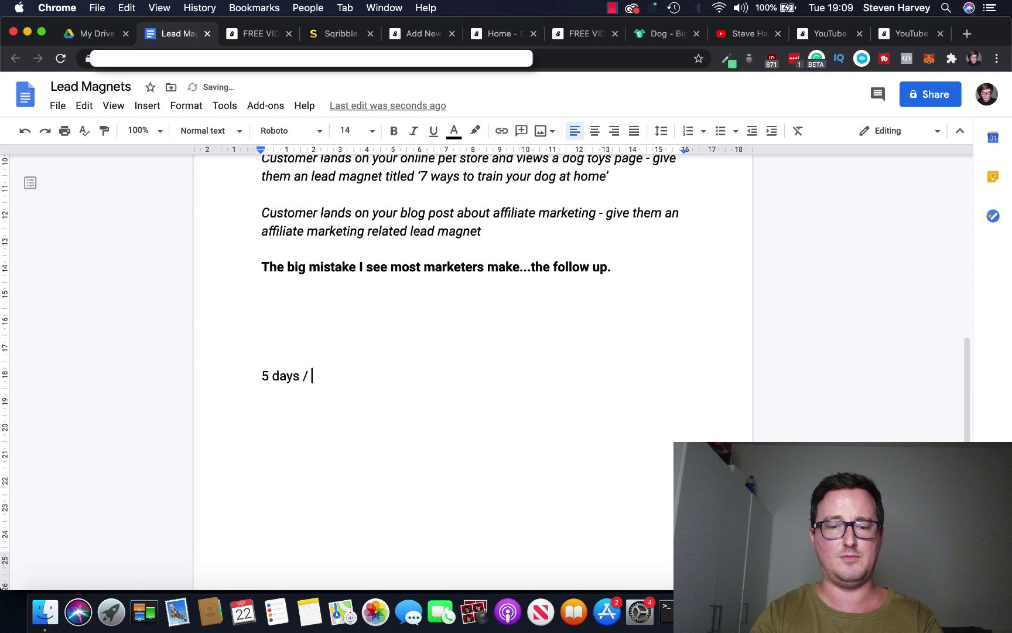
{"action": "type", "text": "7 days email sque"}
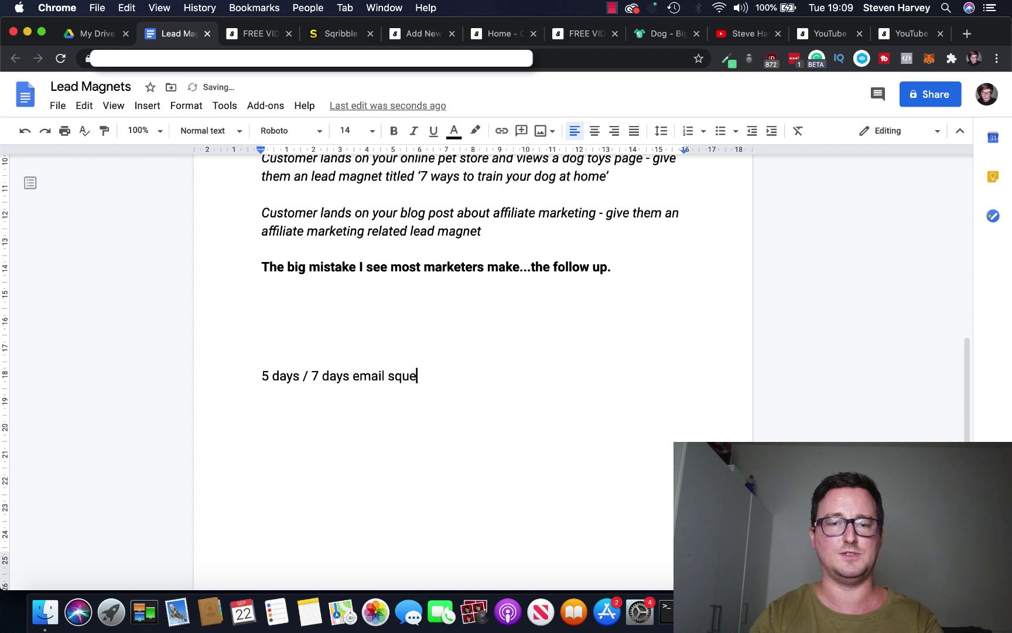
{"action": "key", "text": "BackSpace"}
{"action": "key", "text": "BackSpace"}
{"action": "key", "text": "BackSpace"}
{"action": "type", "text": "equence -"}
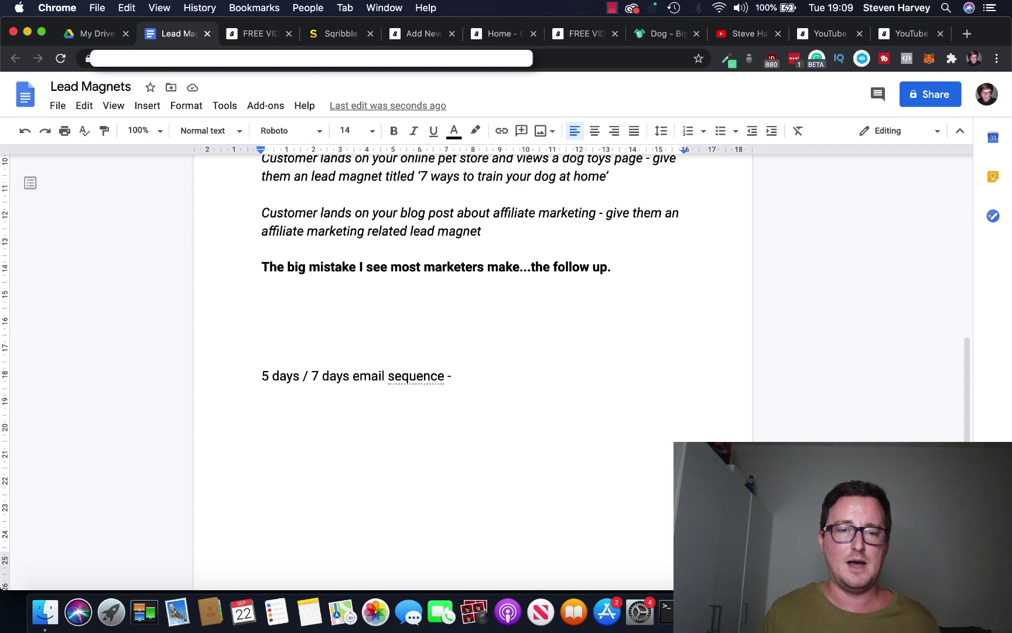
{"action": "key", "text": "Return"}
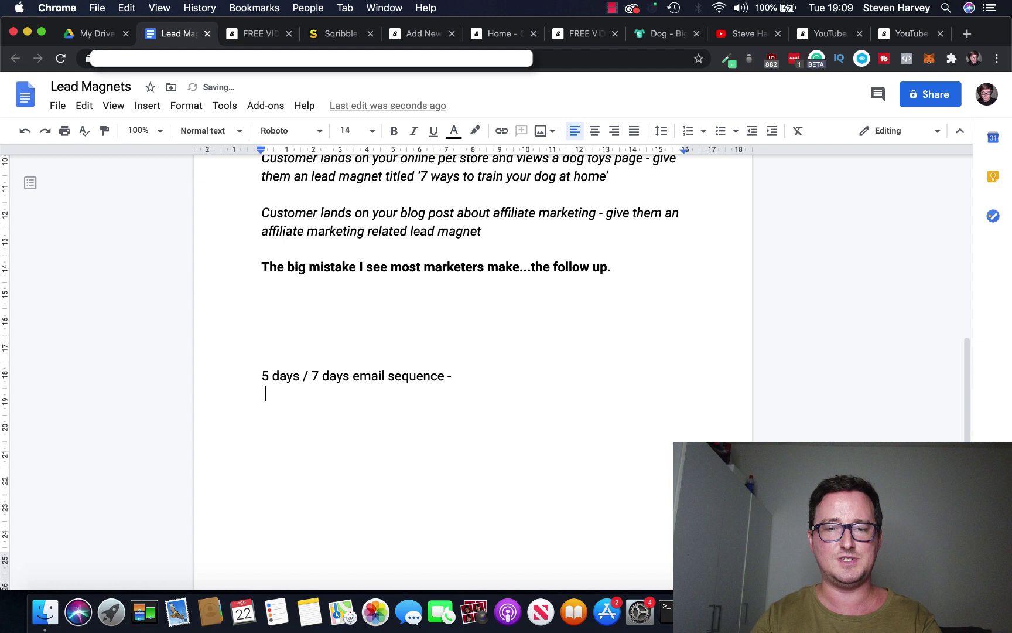
{"action": "type", "text": "Day 1 -"}
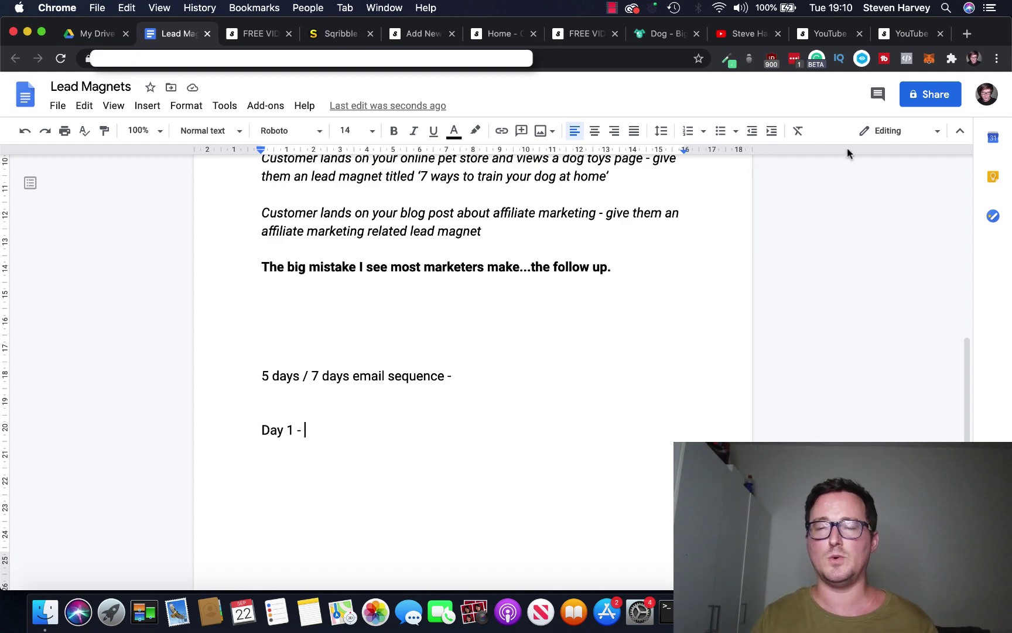
{"action": "left_click", "coordinate": [830, 33]}
- Compare the existing opt-in page with its eBook-sent thank-you page in neighbouring browser tabs
{"action": "left_click", "coordinate": [909, 33]}
{"action": "left_click", "coordinate": [830, 33]}
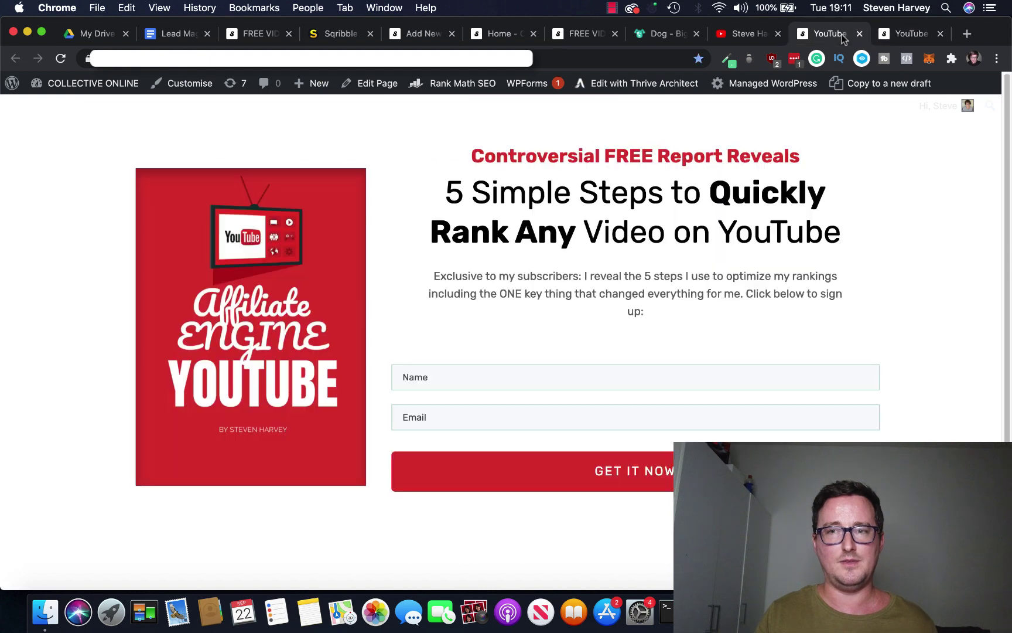
{"action": "left_click", "coordinate": [893, 35]}
{"action": "left_click", "coordinate": [825, 38]}
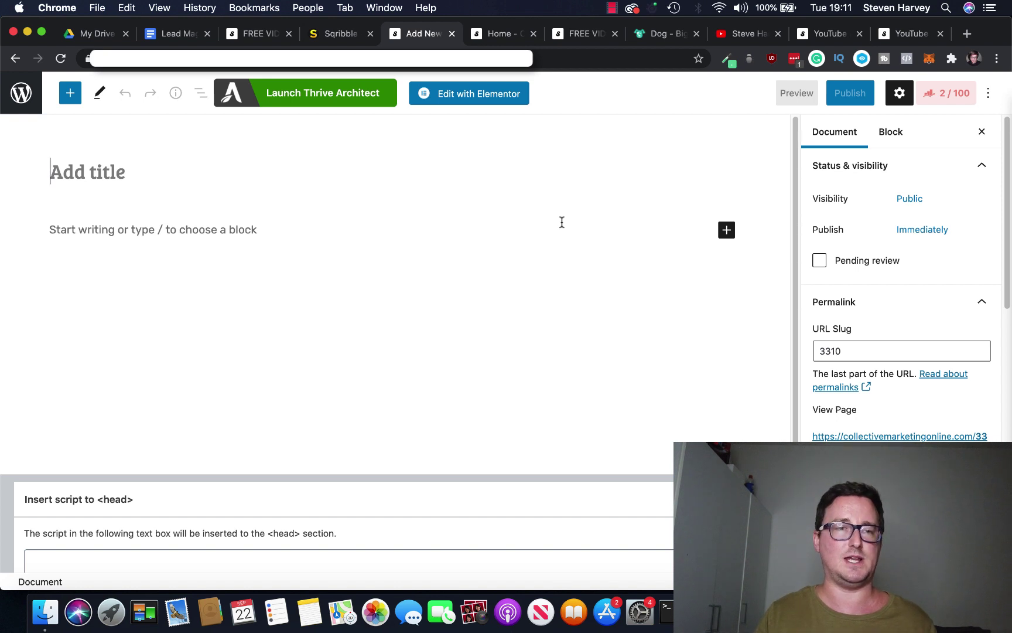
- Launch Thrive Architect on the new Auto Draft page
{"action": "left_click", "coordinate": [346, 96]}
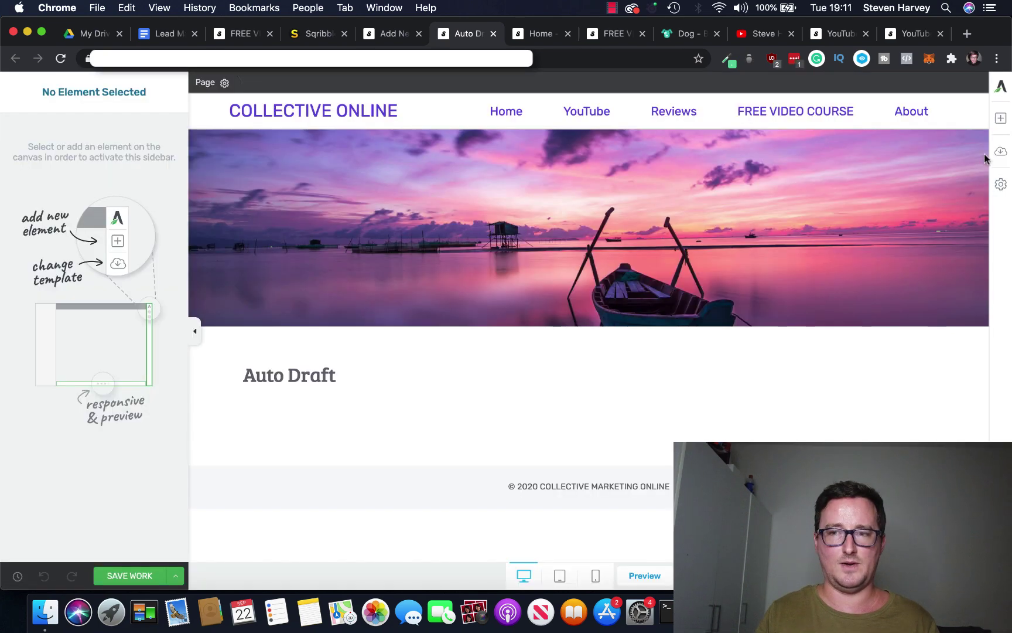
- Apply the Elementary Smart 1-Step Lead Generation landing page template
{"action": "left_click", "coordinate": [1000, 151]}
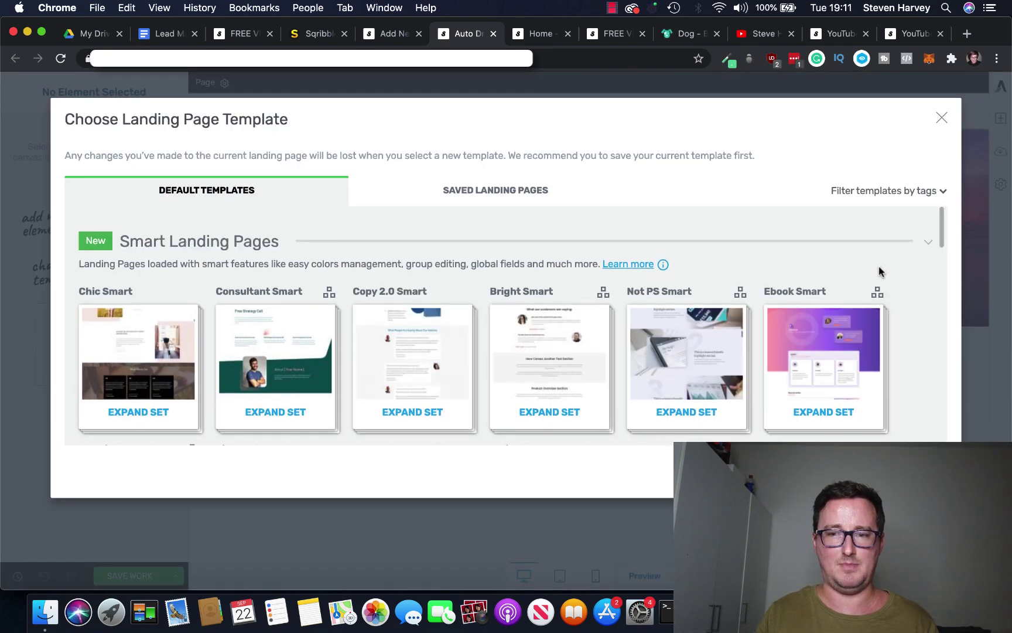
{"action": "scroll", "coordinate": [885, 273], "scroll_direction": "down", "scroll_amount": 5}
{"action": "scroll", "coordinate": [885, 274], "scroll_direction": "down", "scroll_amount": 5}
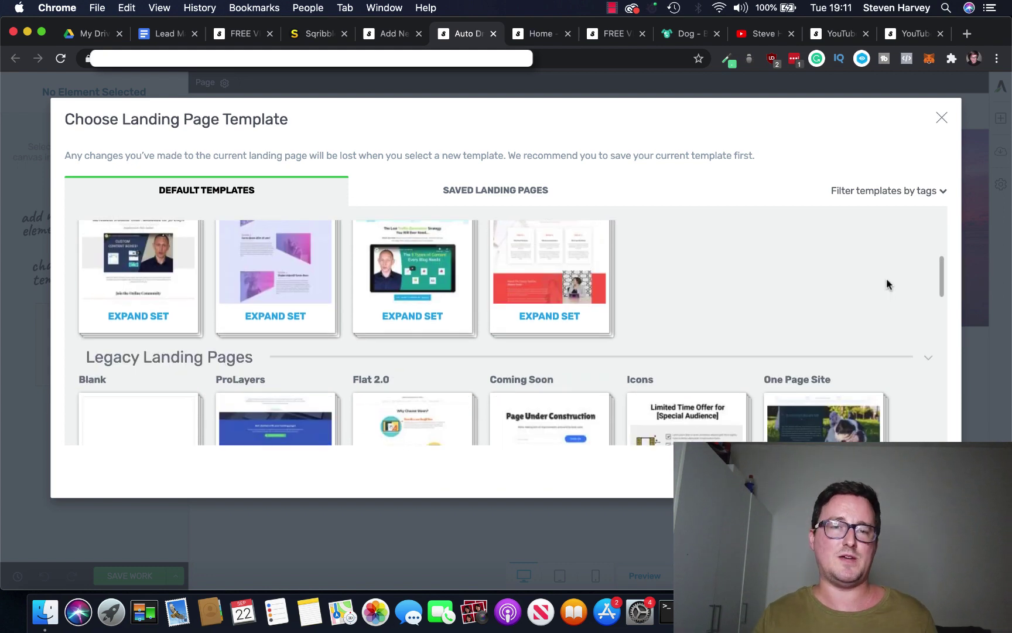
{"action": "scroll", "coordinate": [886, 278], "scroll_direction": "up", "scroll_amount": 1}
{"action": "scroll", "coordinate": [838, 277], "scroll_direction": "up", "scroll_amount": 1}
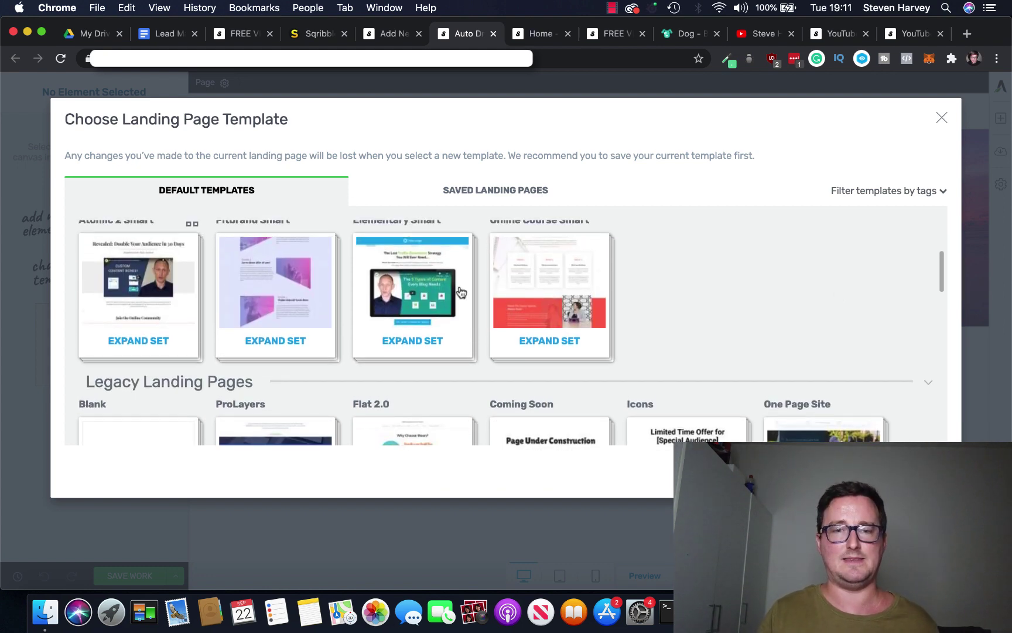
{"action": "left_click", "coordinate": [412, 325]}
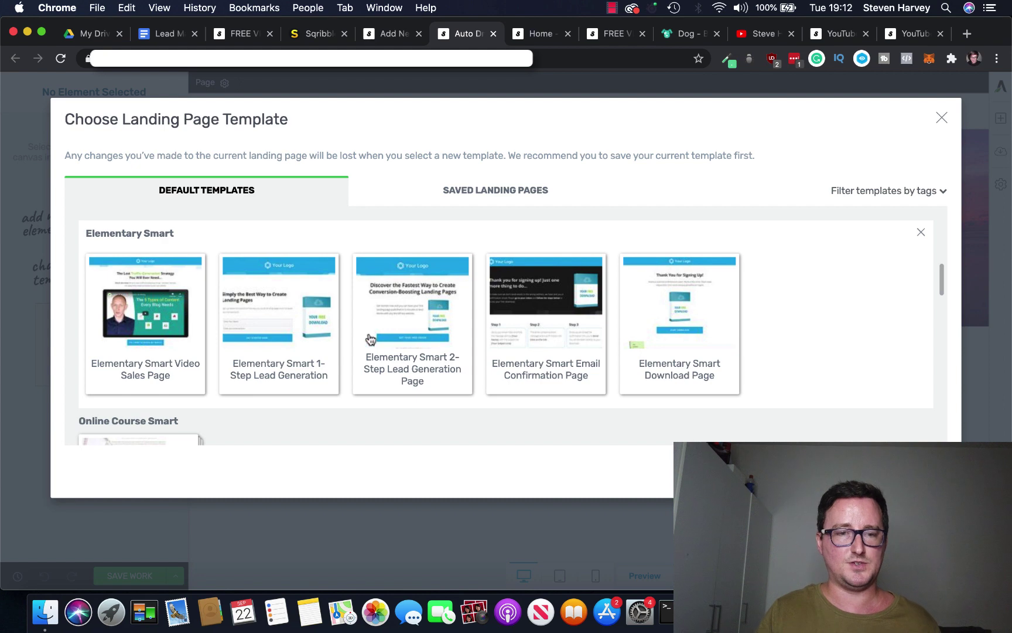
{"action": "scroll", "coordinate": [281, 348], "scroll_direction": "down", "scroll_amount": 3}
{"action": "scroll", "coordinate": [281, 348], "scroll_direction": "up", "scroll_amount": 2}
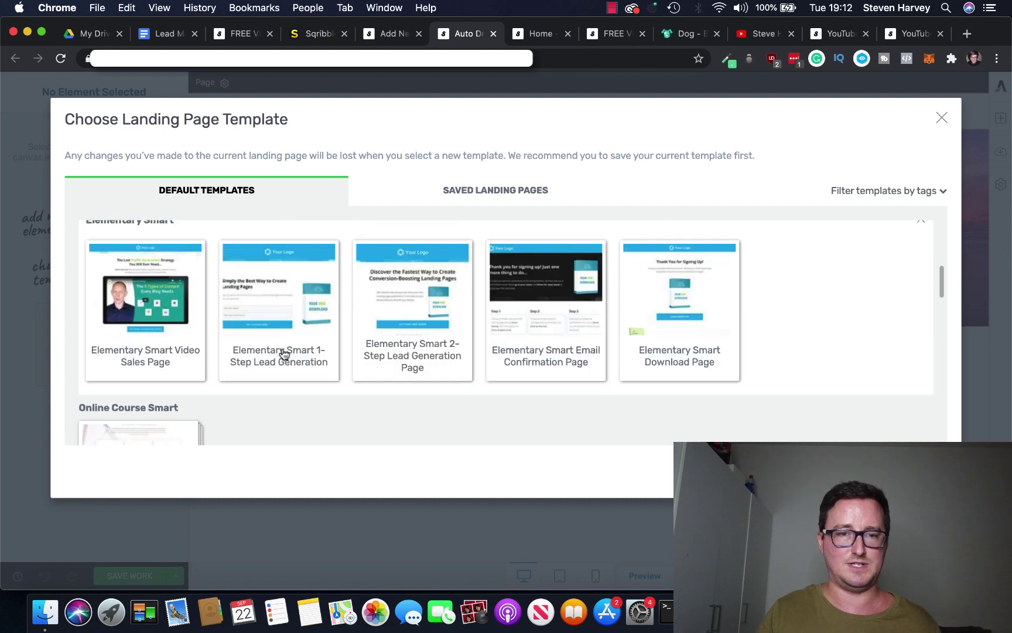
{"action": "left_click", "coordinate": [295, 313]}
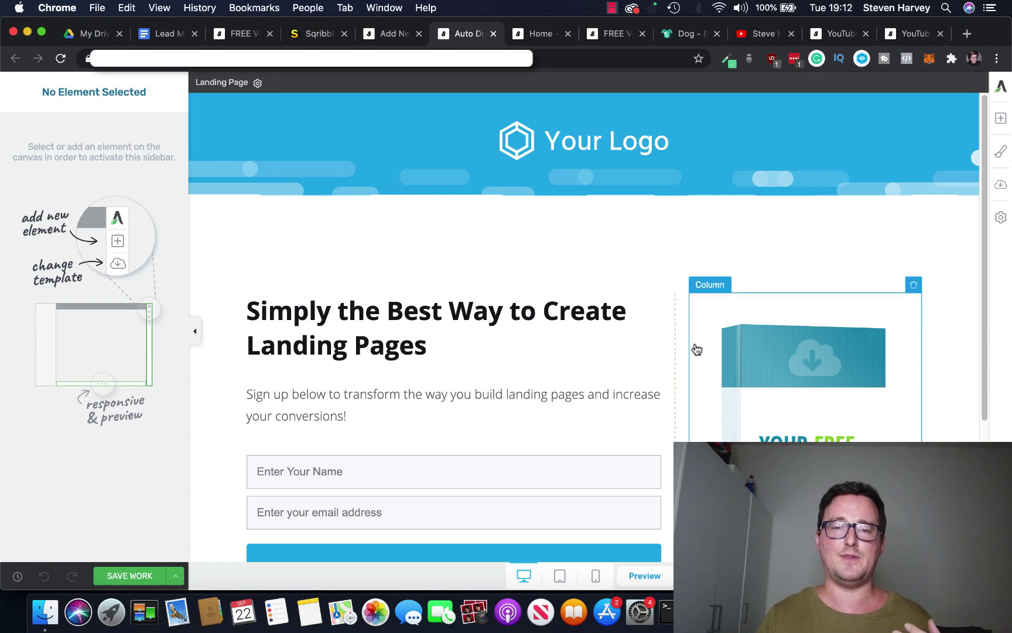
{"action": "scroll", "coordinate": [716, 329], "scroll_direction": "down", "scroll_amount": 2}
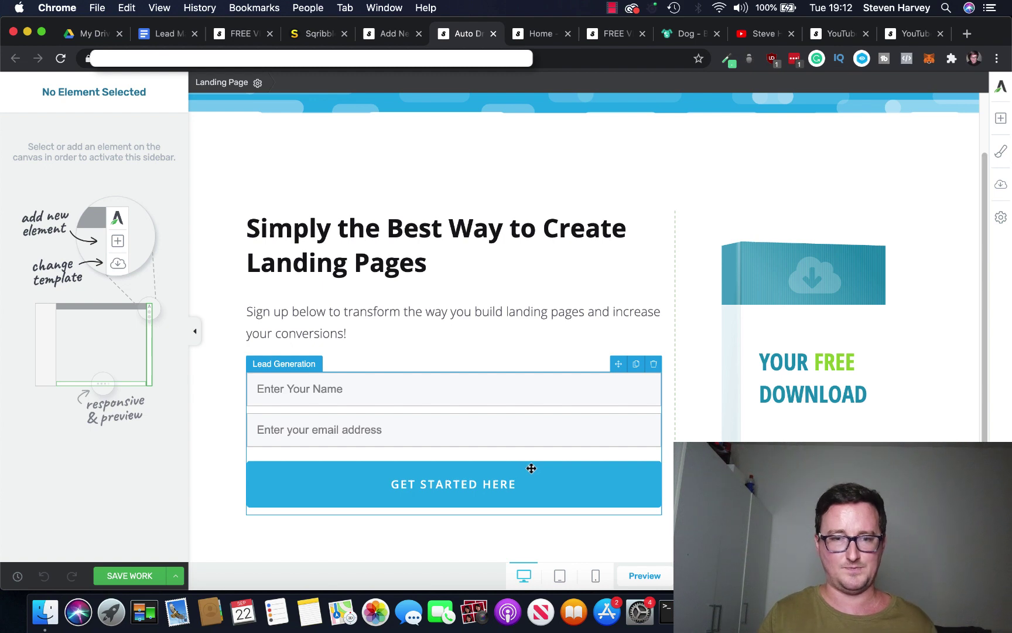
{"action": "scroll", "coordinate": [712, 317], "scroll_direction": "down", "scroll_amount": 3}
{"action": "scroll", "coordinate": [791, 300], "scroll_direction": "up", "scroll_amount": 6}
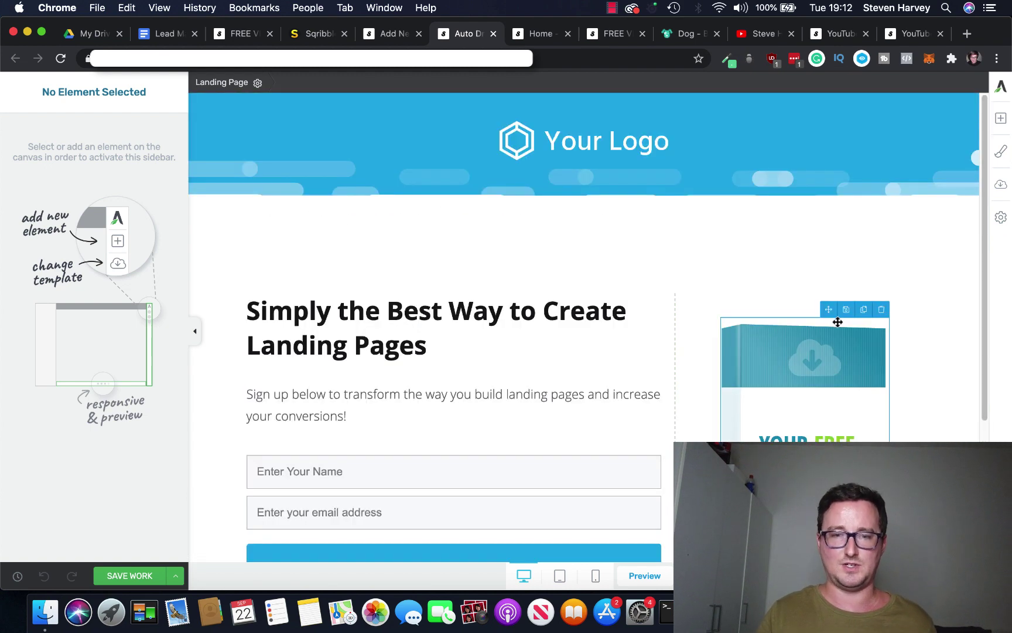
{"action": "scroll", "coordinate": [838, 323], "scroll_direction": "down", "scroll_amount": 4}
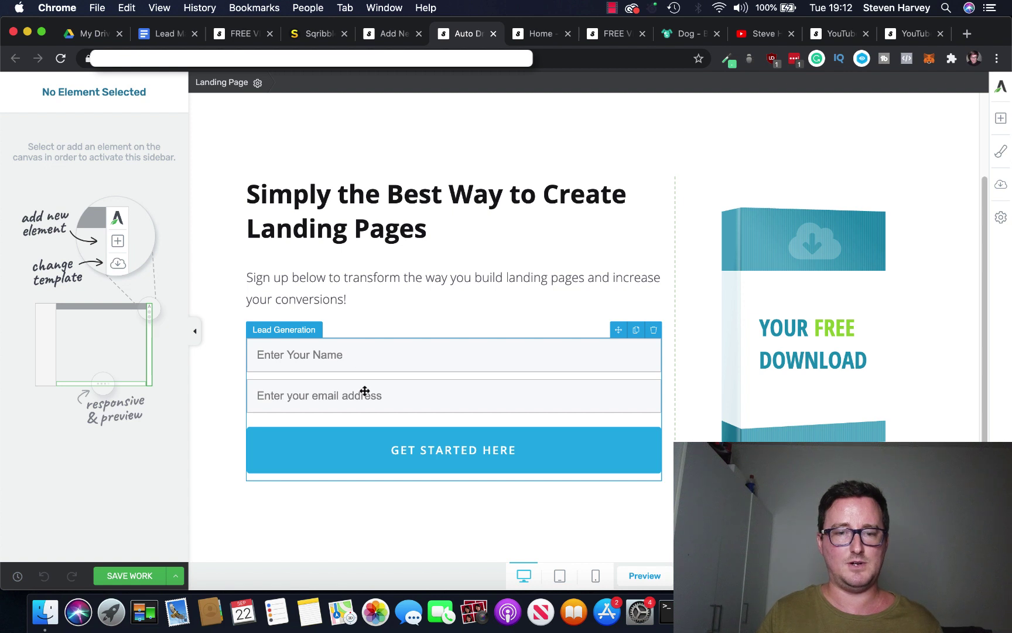
- Select the lead generation sign-up form to show its settings in the sidebar
{"action": "left_click", "coordinate": [472, 451]}
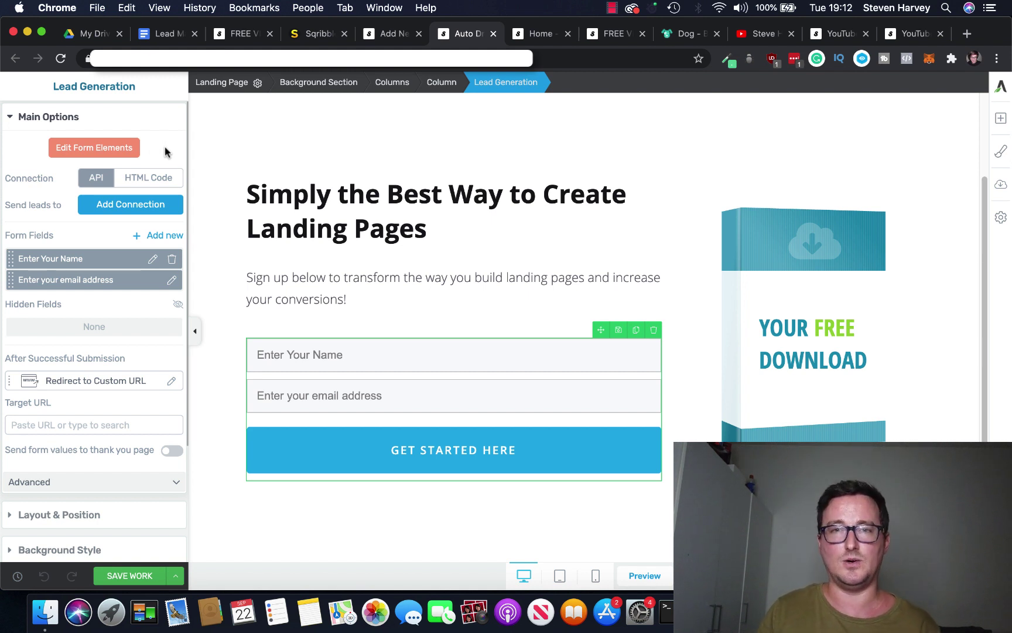
- Connect the form to ActiveCampaign's YouTube Affiliate Engine mailing list and apply
{"action": "left_click", "coordinate": [107, 210]}
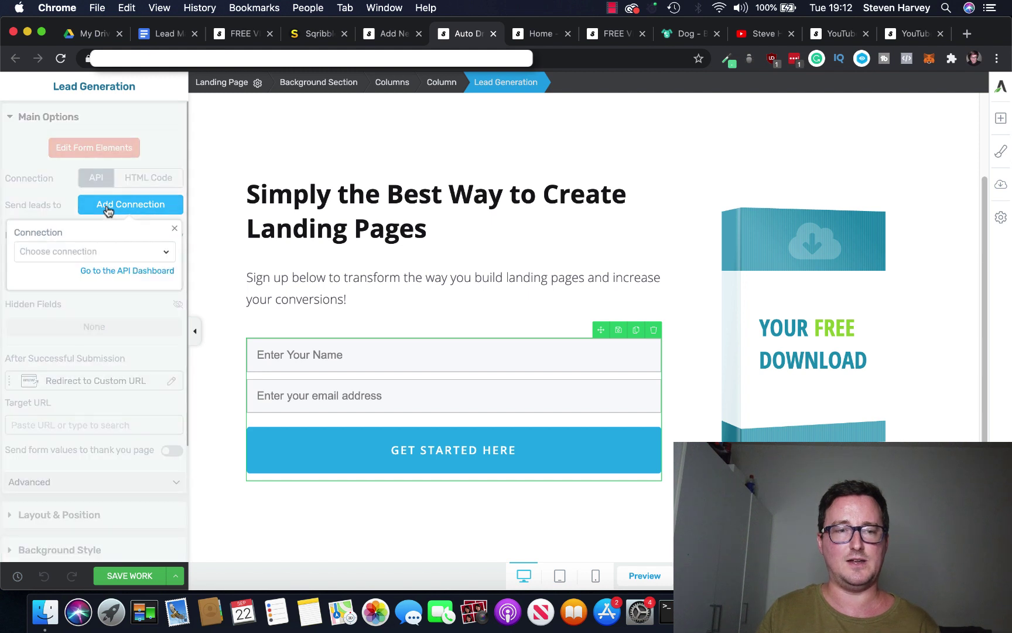
{"action": "left_click", "coordinate": [119, 252]}
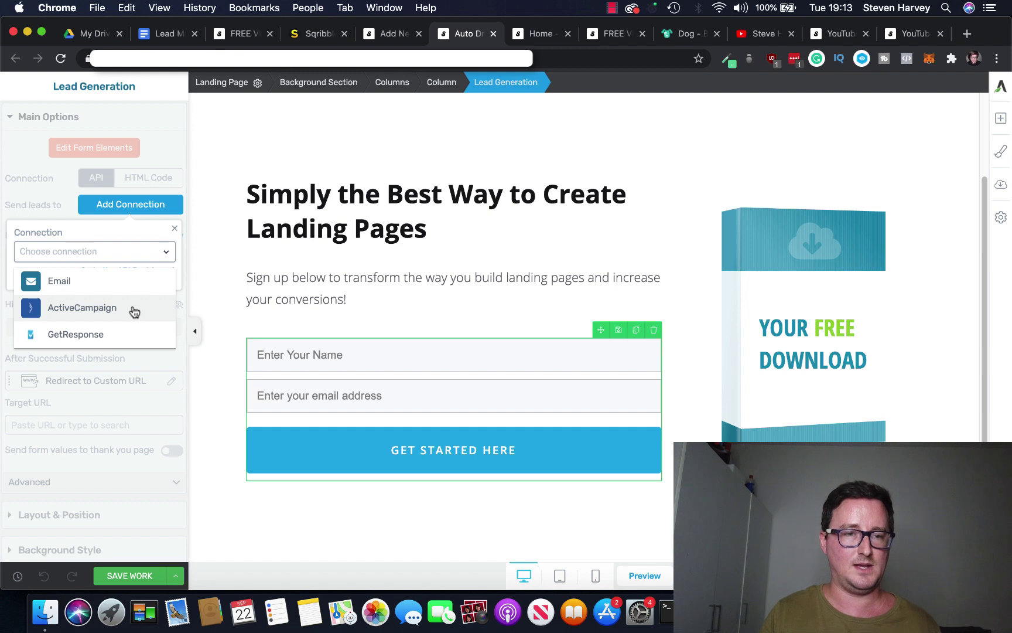
{"action": "left_click", "coordinate": [127, 310]}
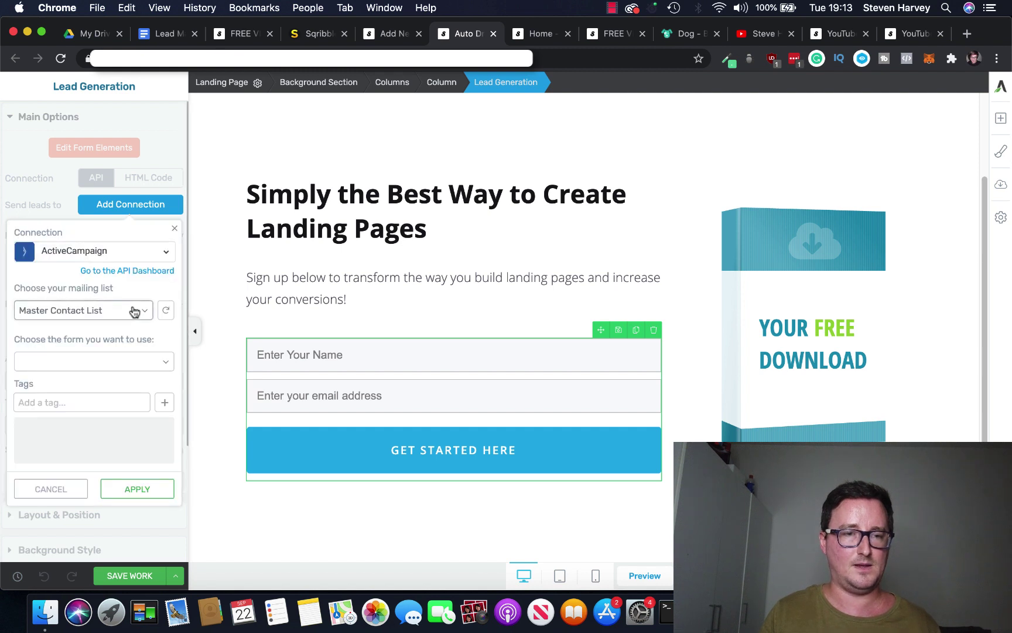
{"action": "left_click", "coordinate": [132, 312]}
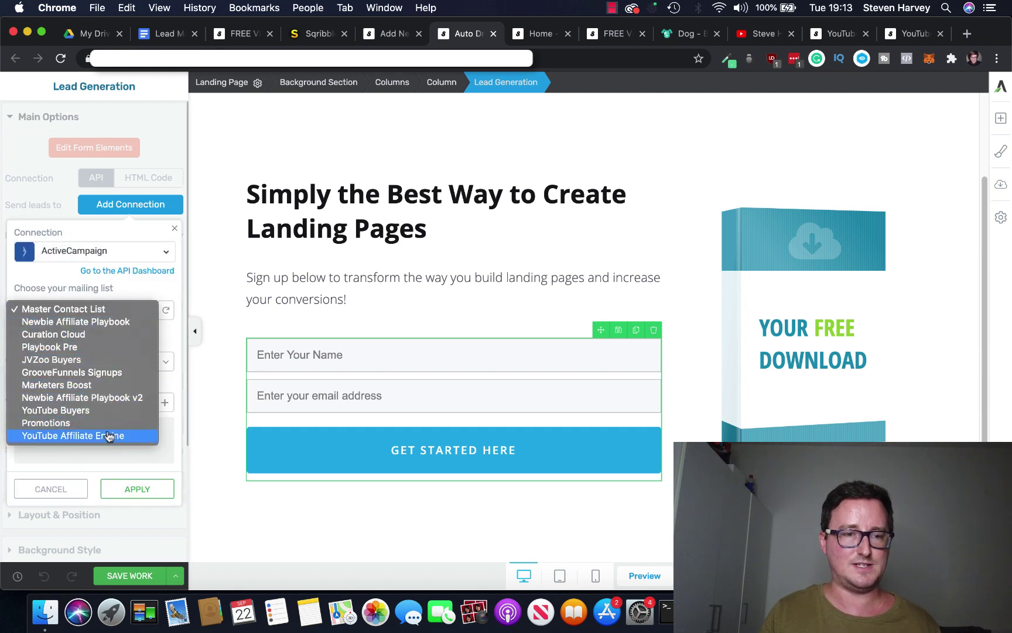
{"action": "left_click", "coordinate": [109, 437]}
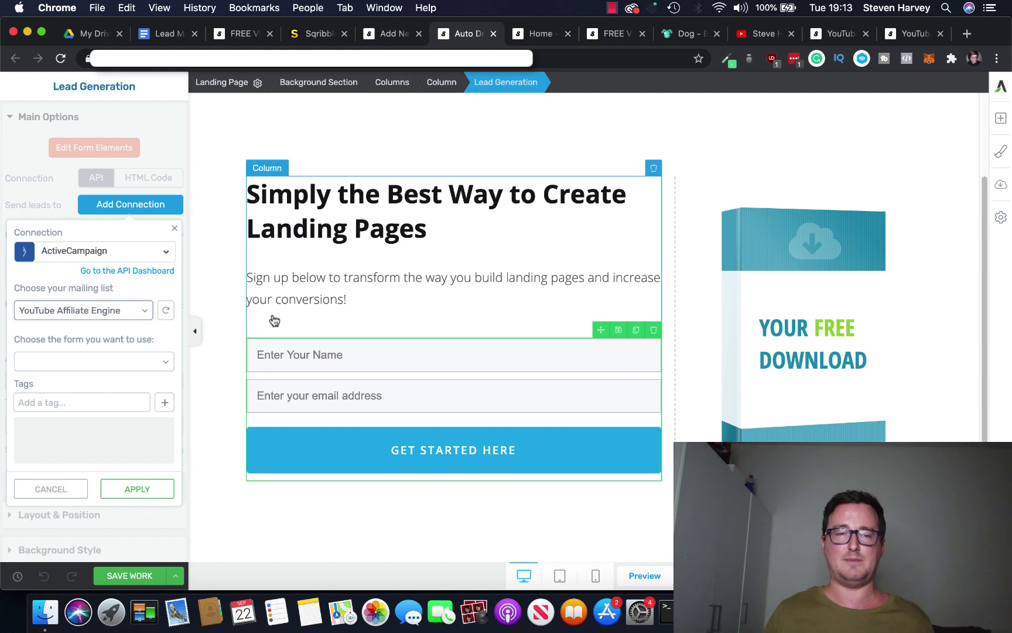
{"action": "left_click", "coordinate": [162, 488]}
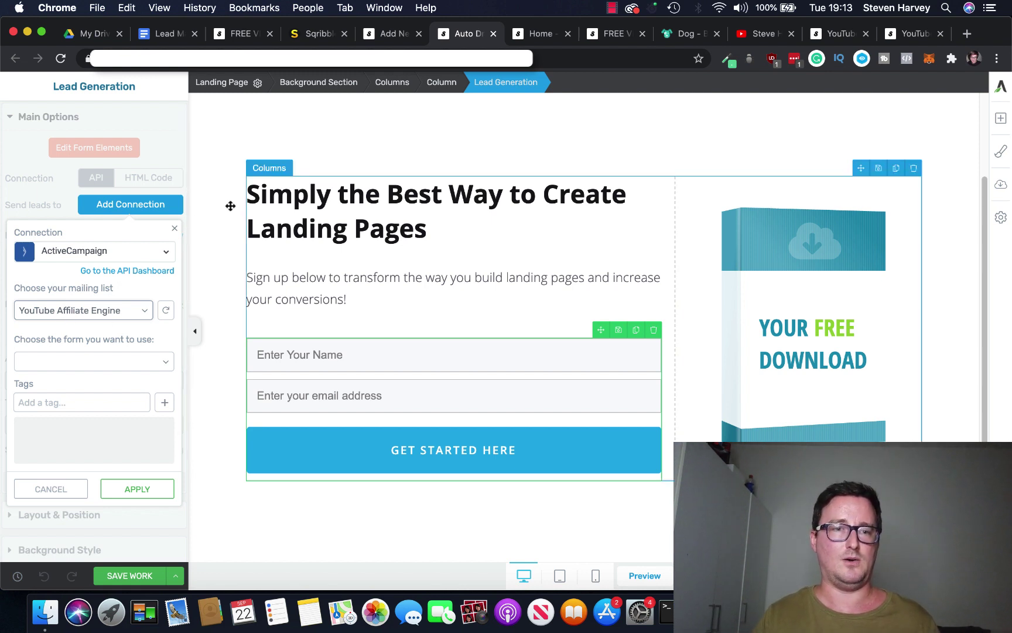
{"action": "left_click", "coordinate": [175, 229]}
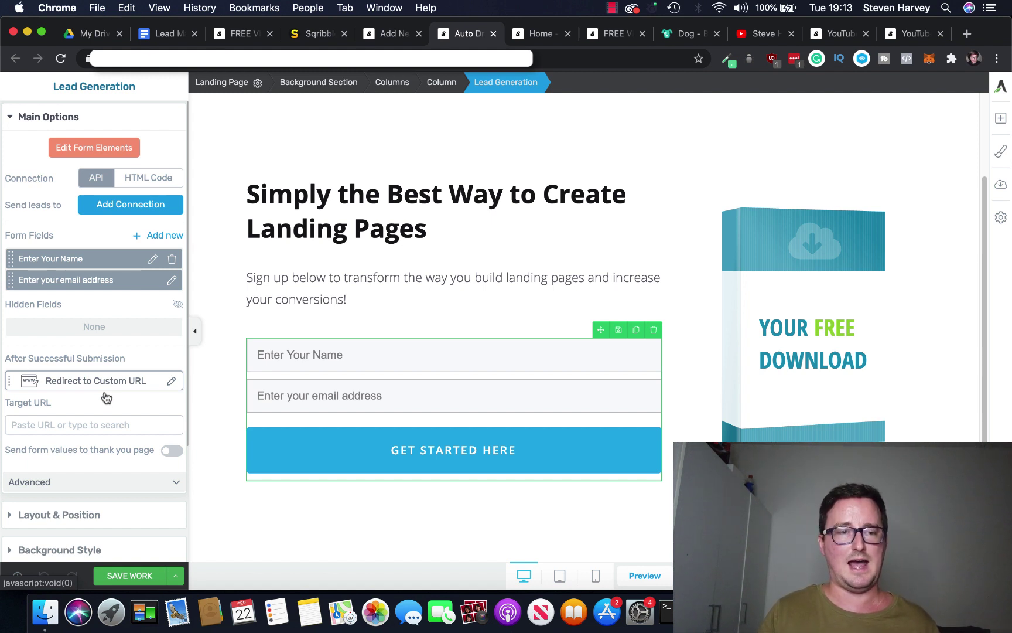
- Switch the page to the Elementary Smart Download Page thank-you template
{"action": "left_click", "coordinate": [65, 425]}
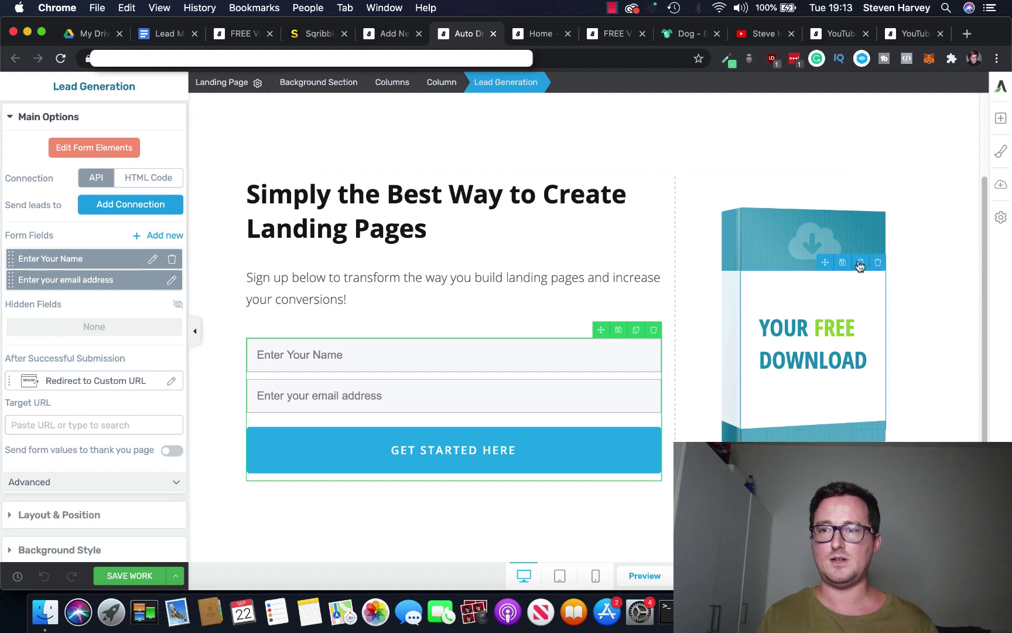
{"action": "left_click", "coordinate": [1001, 187]}
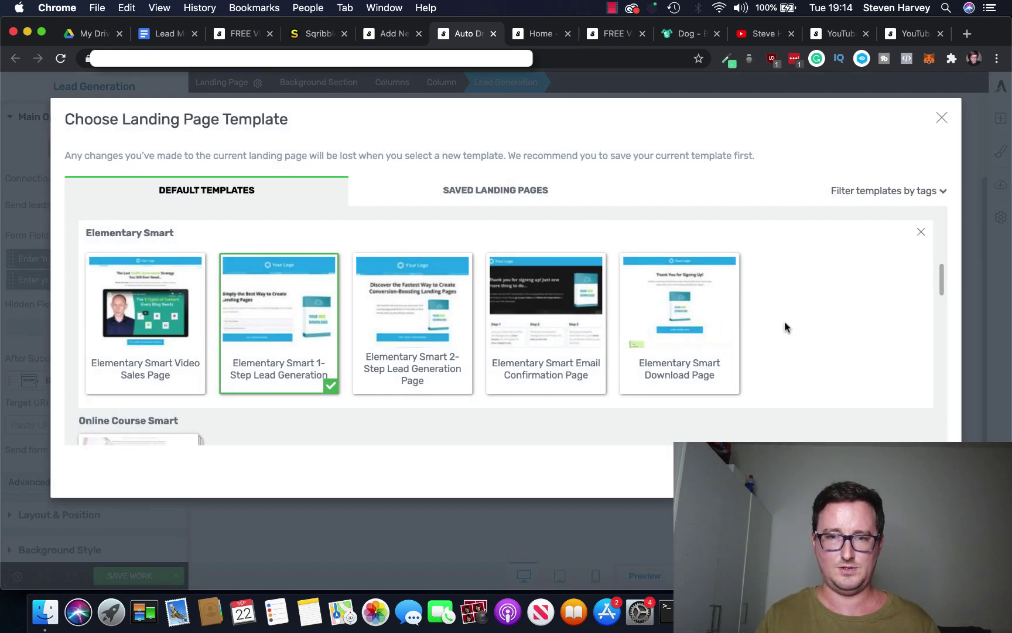
{"action": "left_click", "coordinate": [697, 319]}
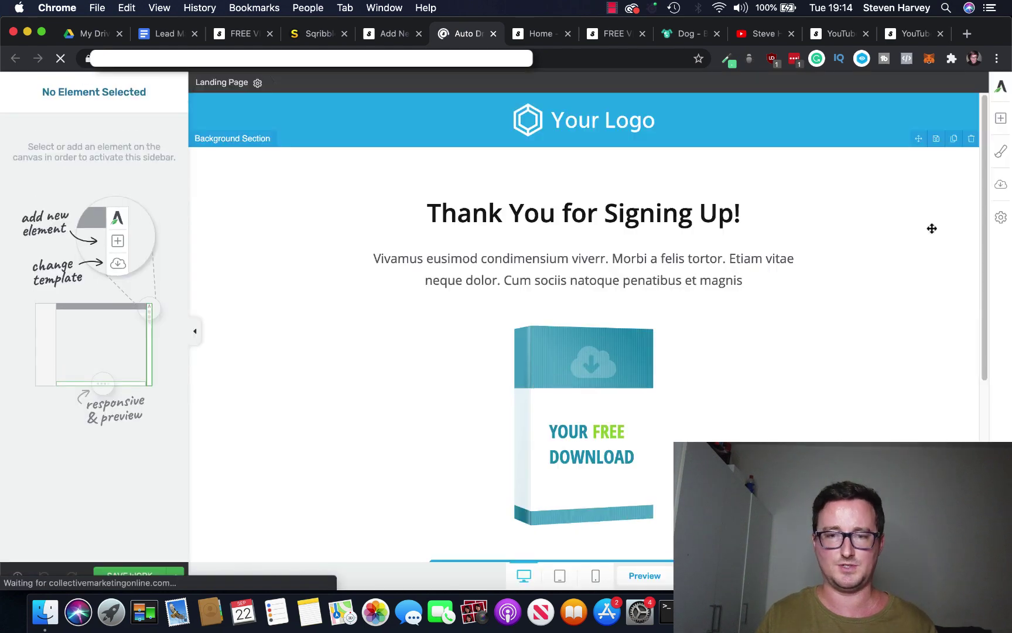
{"action": "scroll", "coordinate": [932, 227], "scroll_direction": "down", "scroll_amount": 3}
{"action": "scroll", "coordinate": [931, 227], "scroll_direction": "down", "scroll_amount": 5}
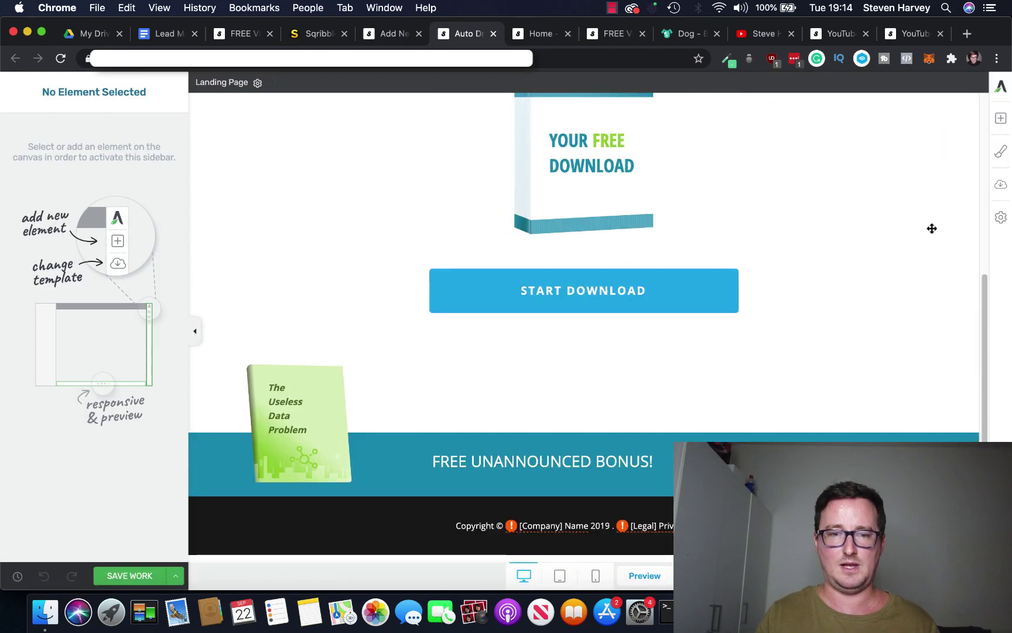
{"action": "scroll", "coordinate": [874, 385], "scroll_direction": "up", "scroll_amount": 5}
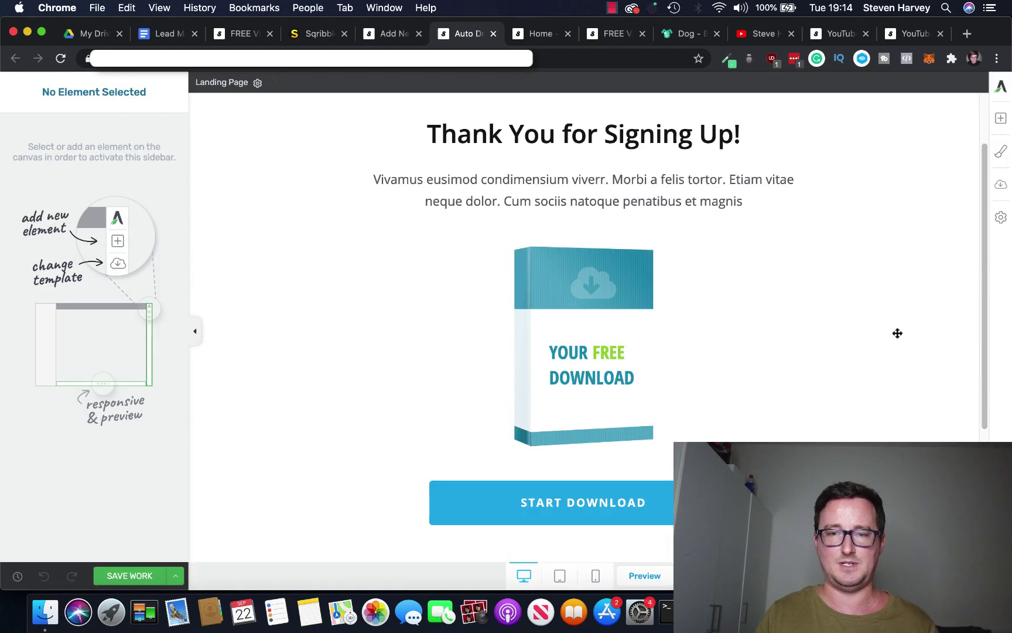
{"action": "scroll", "coordinate": [897, 333], "scroll_direction": "up", "scroll_amount": 3}
{"action": "scroll", "coordinate": [897, 333], "scroll_direction": "up", "scroll_amount": 2}
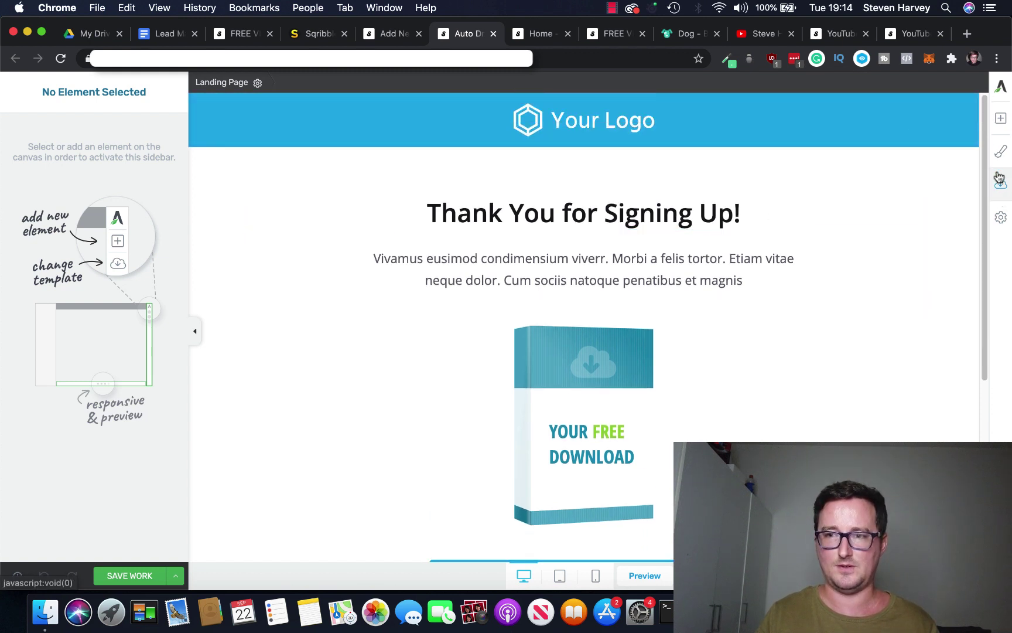
- Add a Video element below the Thank You heading, ready for its YouTube address
{"action": "left_click", "coordinate": [1001, 123]}
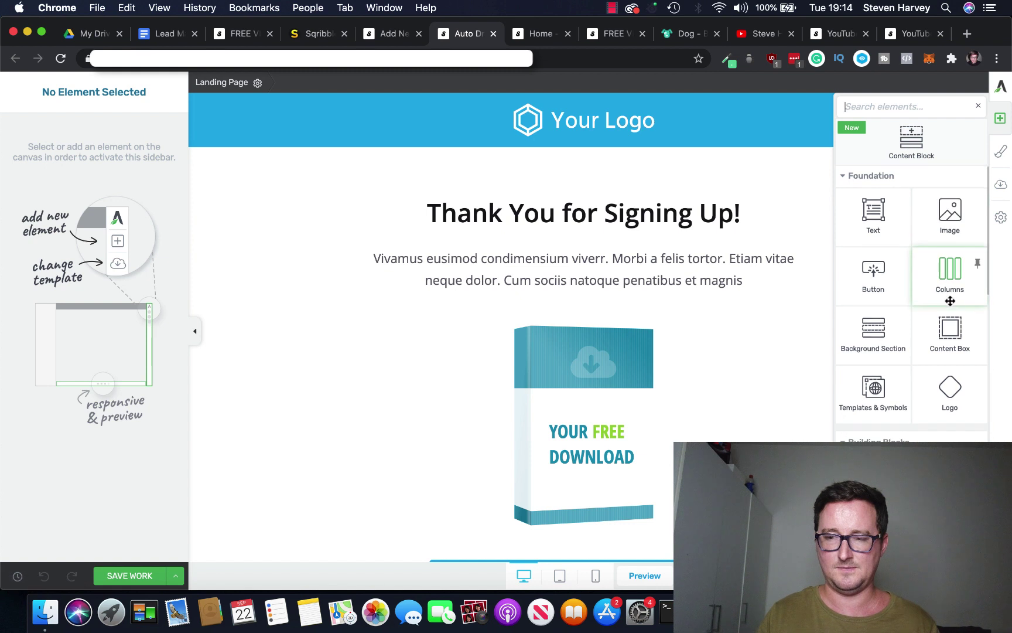
{"action": "scroll", "coordinate": [949, 261], "scroll_direction": "down", "scroll_amount": 5}
{"action": "scroll", "coordinate": [952, 305], "scroll_direction": "down", "scroll_amount": 3}
{"action": "scroll", "coordinate": [952, 305], "scroll_direction": "down", "scroll_amount": 3}
{"action": "scroll", "coordinate": [953, 316], "scroll_direction": "down", "scroll_amount": 3}
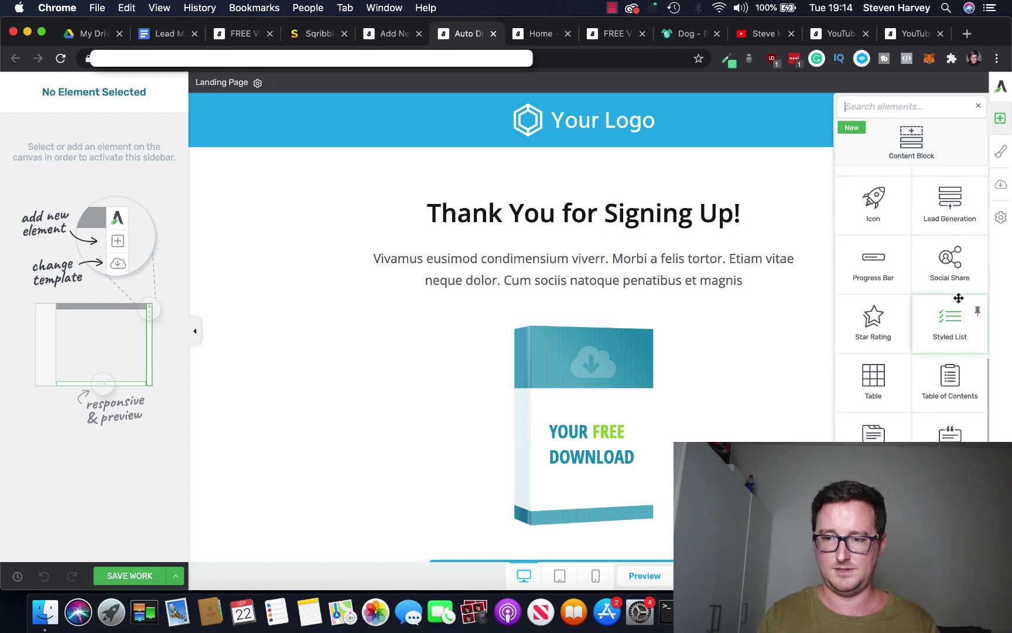
{"action": "scroll", "coordinate": [953, 356], "scroll_direction": "down", "scroll_amount": 2}
{"action": "left_click_drag", "start_coordinate": [949, 417], "coordinate": [563, 228]}
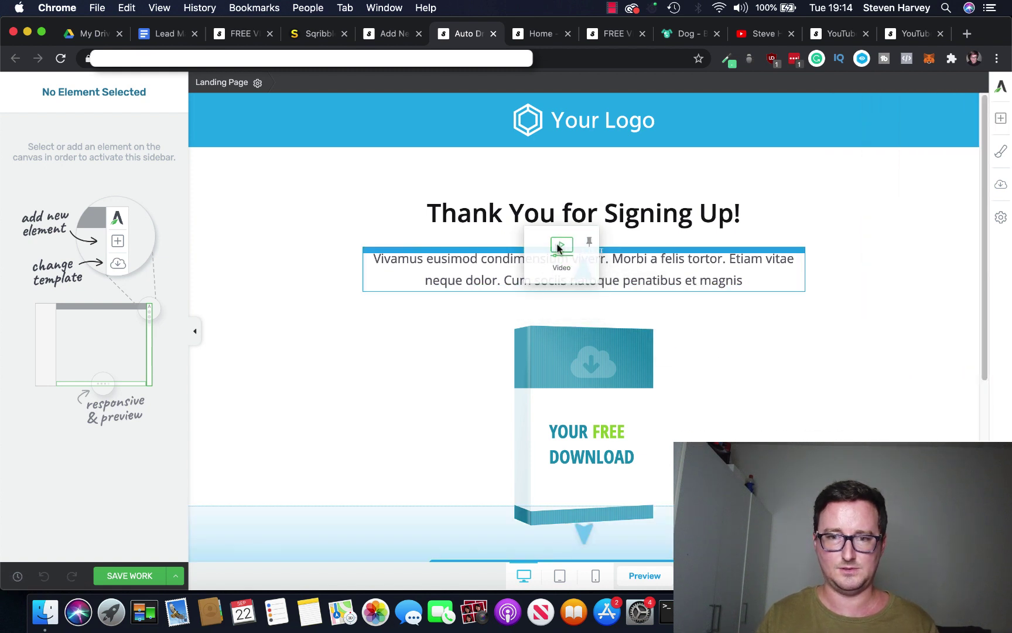
{"action": "left_click_drag", "start_coordinate": [563, 229], "coordinate": [535, 262]}
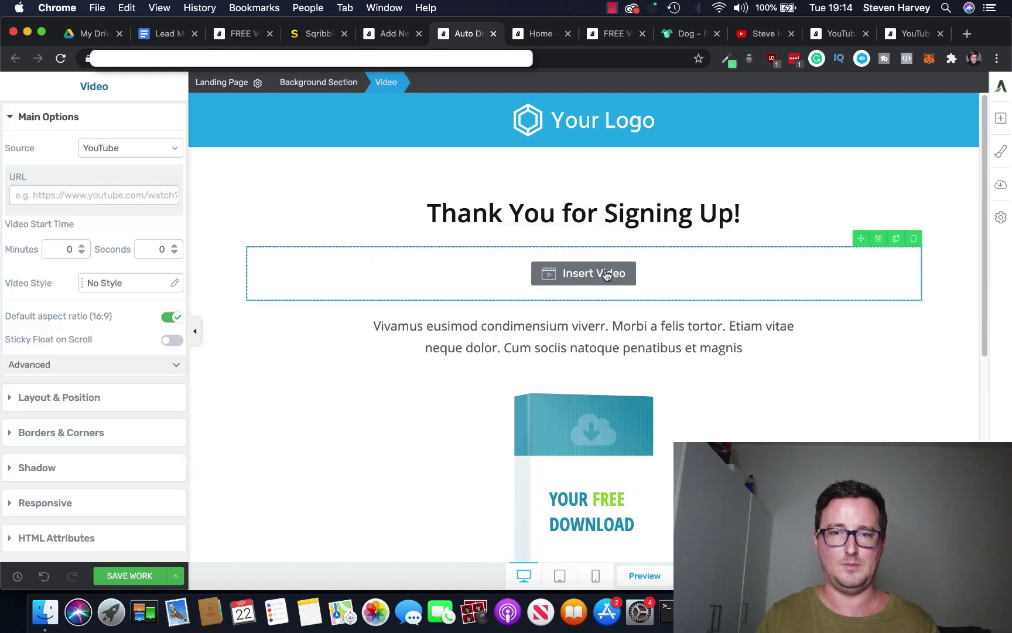
{"action": "left_click", "coordinate": [66, 194]}
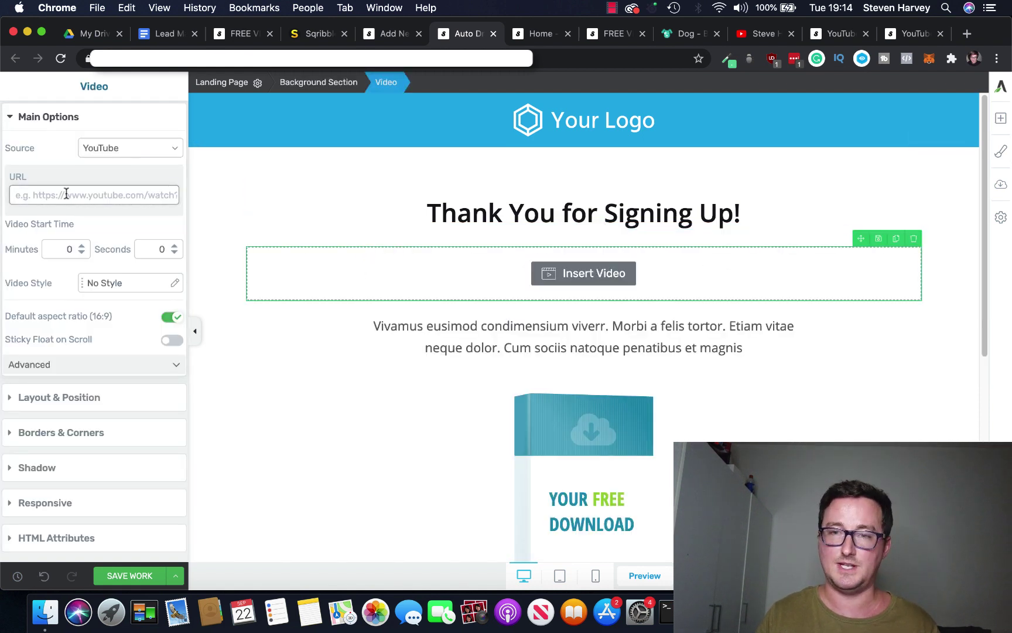
- Review the existing eBook-sent thank-you page with its embedded video
{"action": "left_click", "coordinate": [909, 33]}
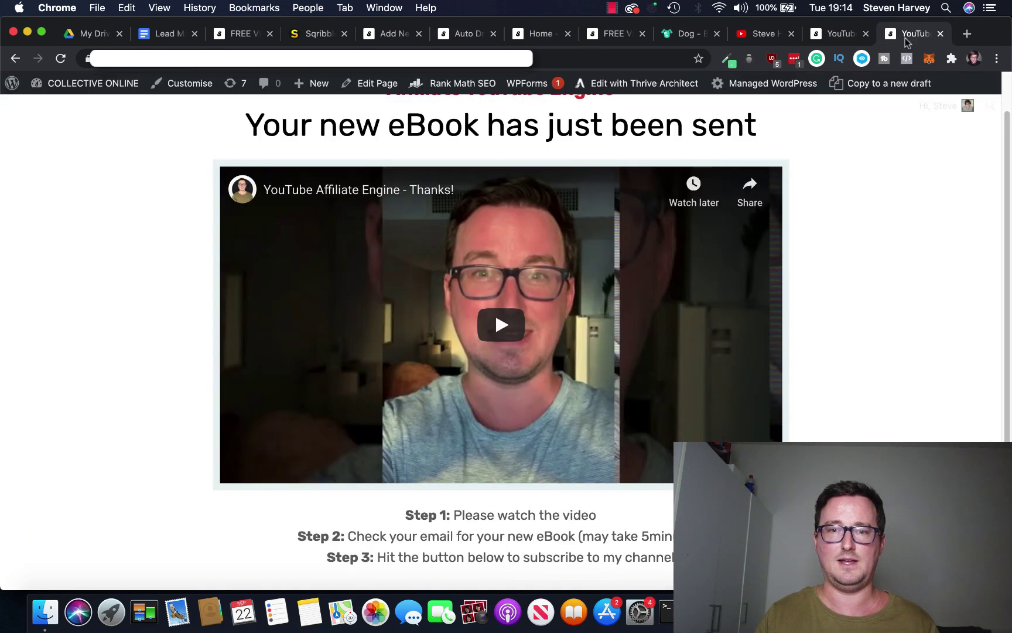
{"action": "scroll", "coordinate": [898, 295], "scroll_direction": "up", "scroll_amount": 2}
{"action": "scroll", "coordinate": [897, 295], "scroll_direction": "down", "scroll_amount": 3}
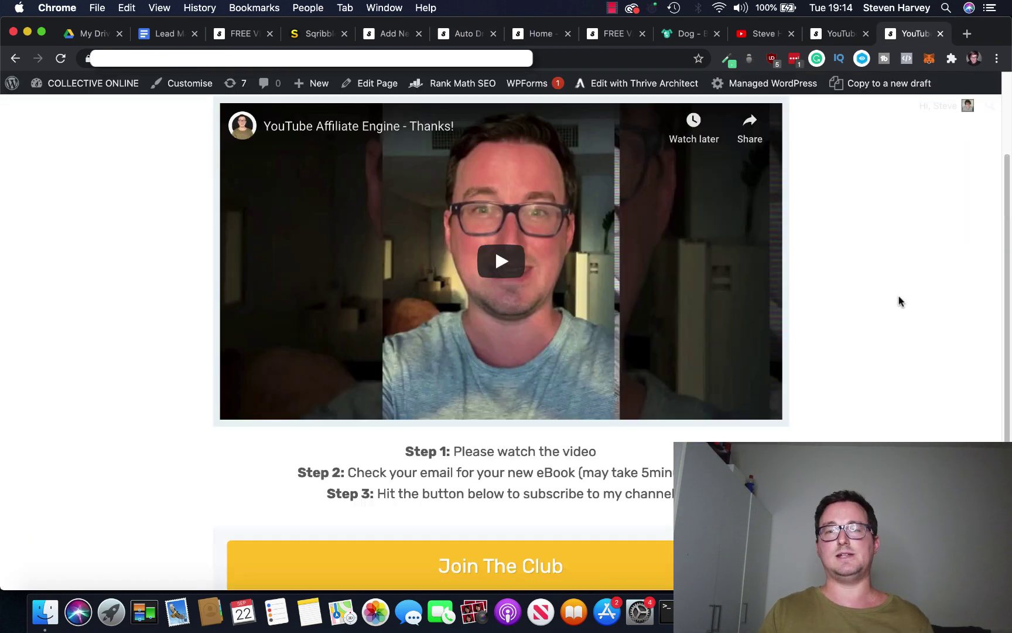
{"action": "scroll", "coordinate": [897, 294], "scroll_direction": "up", "scroll_amount": 3}
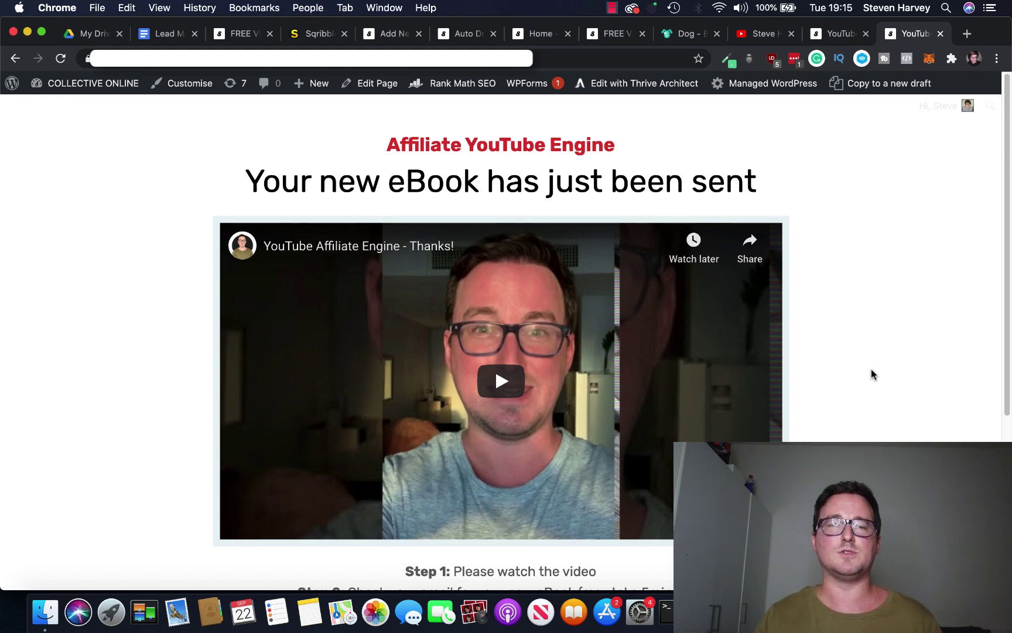
- Review the free Affiliate Marketing Blueprint course landing page
{"action": "left_click", "coordinate": [613, 33]}
{"action": "scroll", "coordinate": [759, 264], "scroll_direction": "down", "scroll_amount": 8}
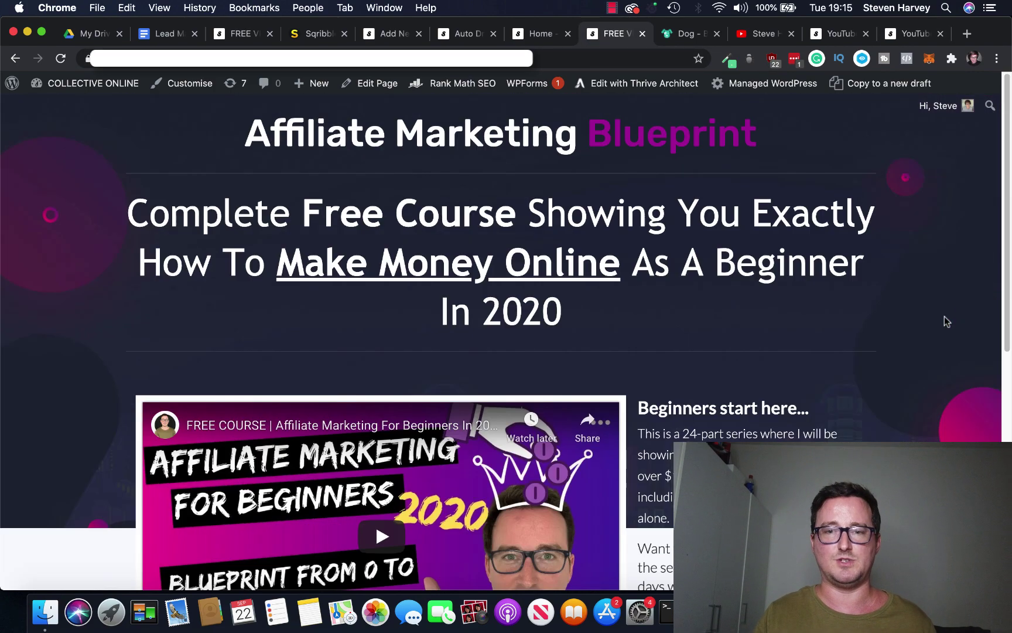
{"action": "scroll", "coordinate": [878, 325], "scroll_direction": "up", "scroll_amount": 8}
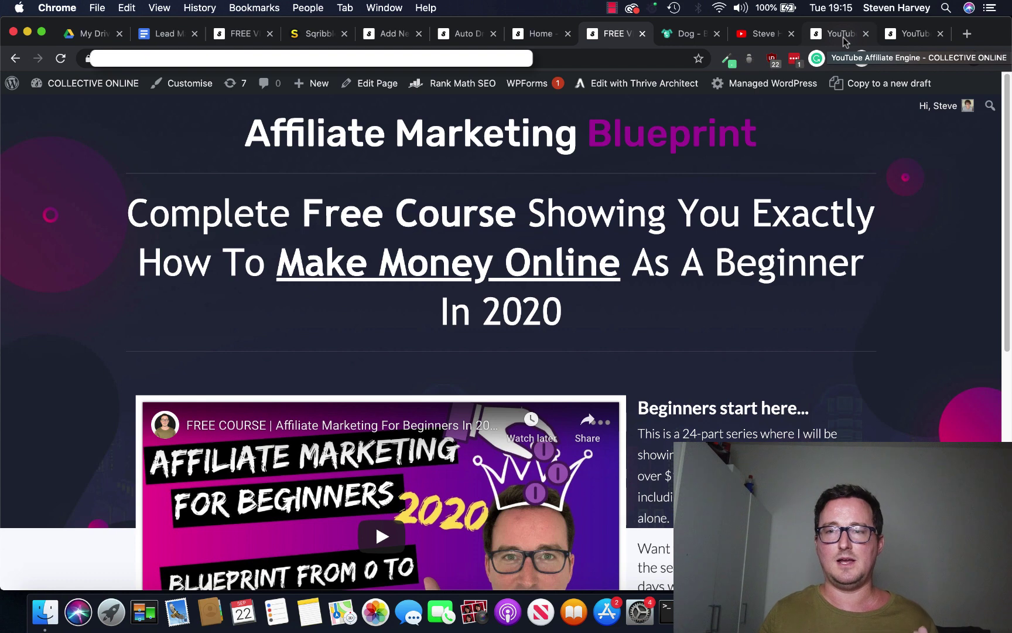
- Review the YouTube ranking report opt-in page with its ebook cover and signup form
{"action": "left_click", "coordinate": [840, 34]}
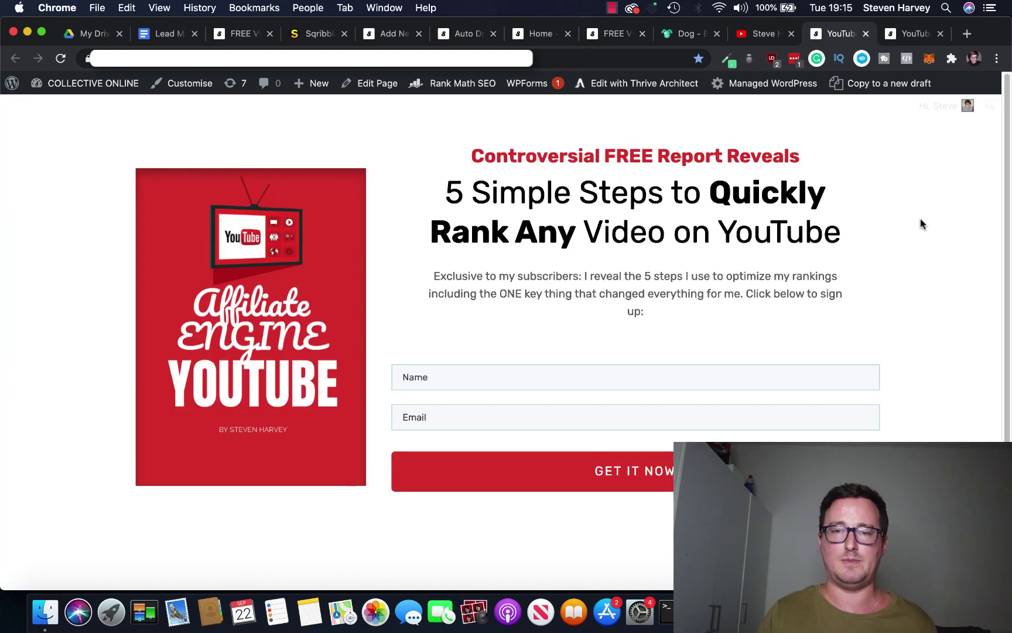